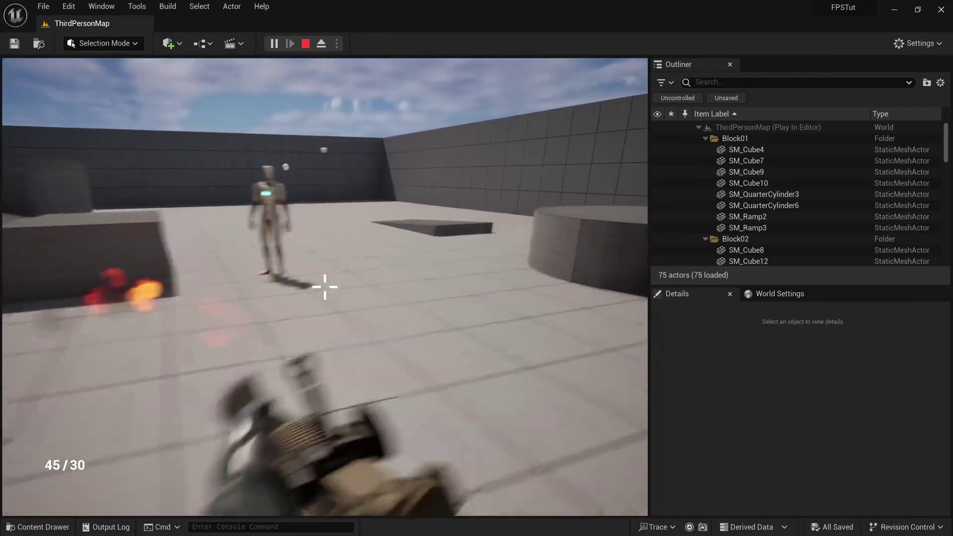
# Playtest the third-person map by moving and jumping around with the rifle, and end the play session
pyautogui.press('w')
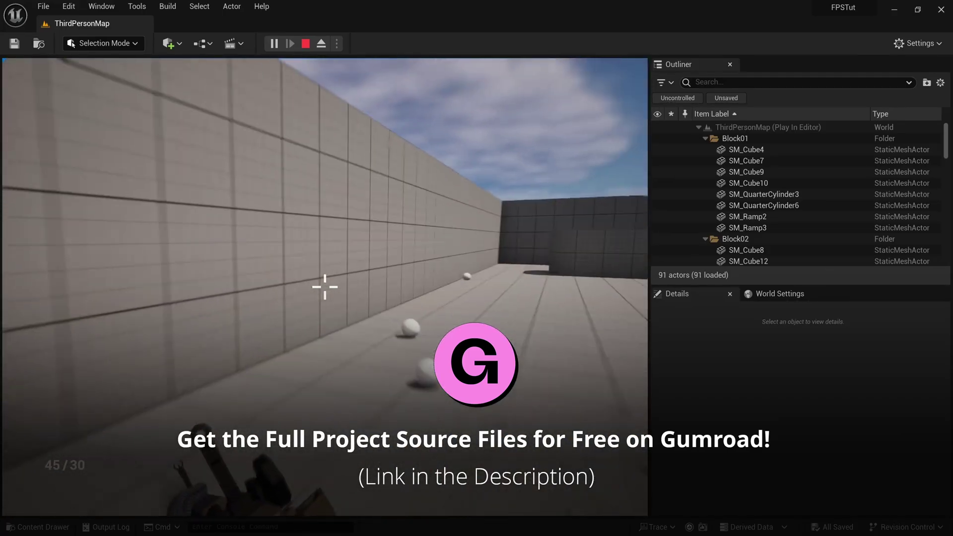
pyautogui.press('w')
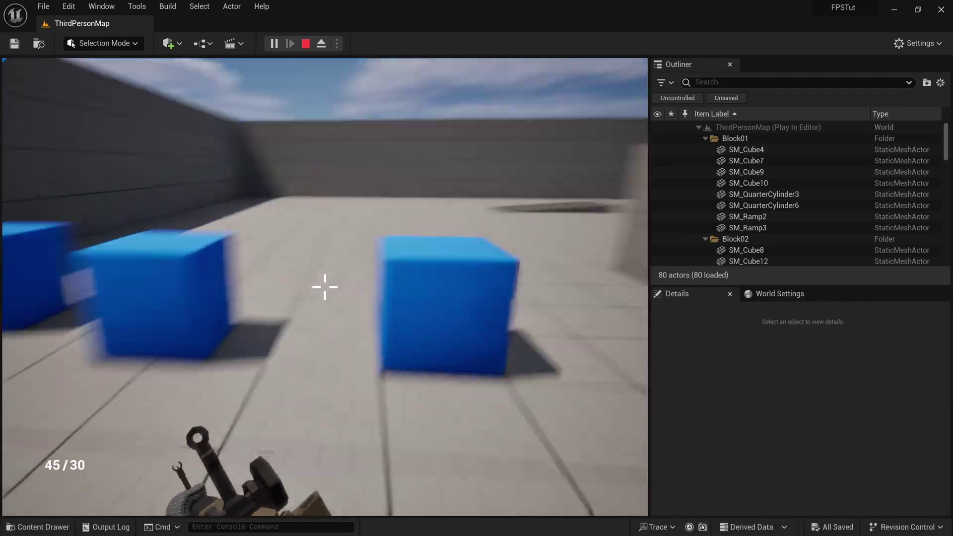
pyautogui.press('w')
pyautogui.press('space')
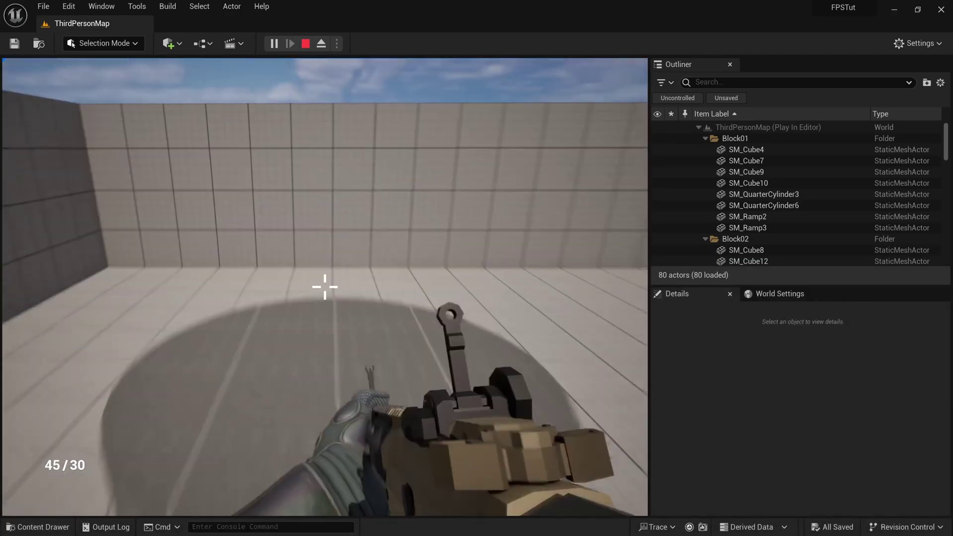
pyautogui.press('w')
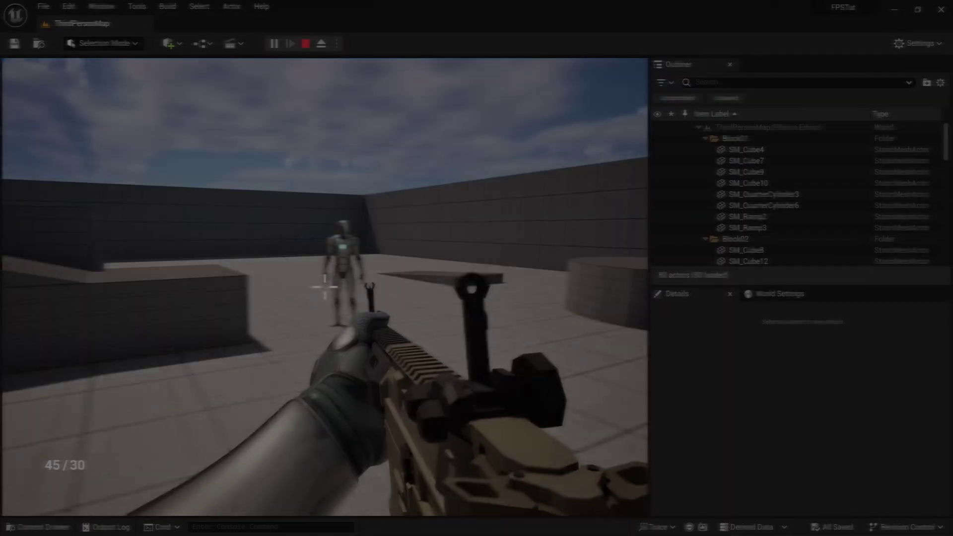
pyautogui.press('w')
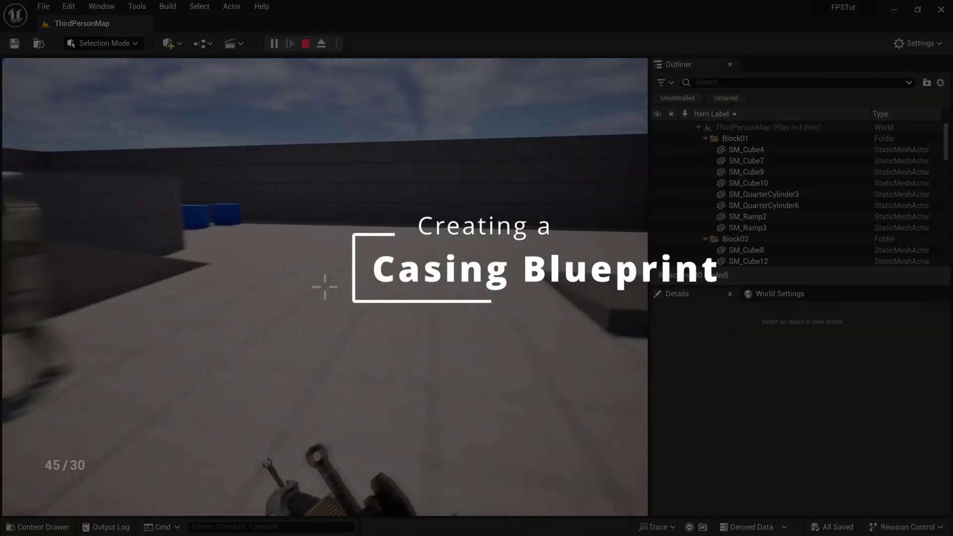
pyautogui.press('w')
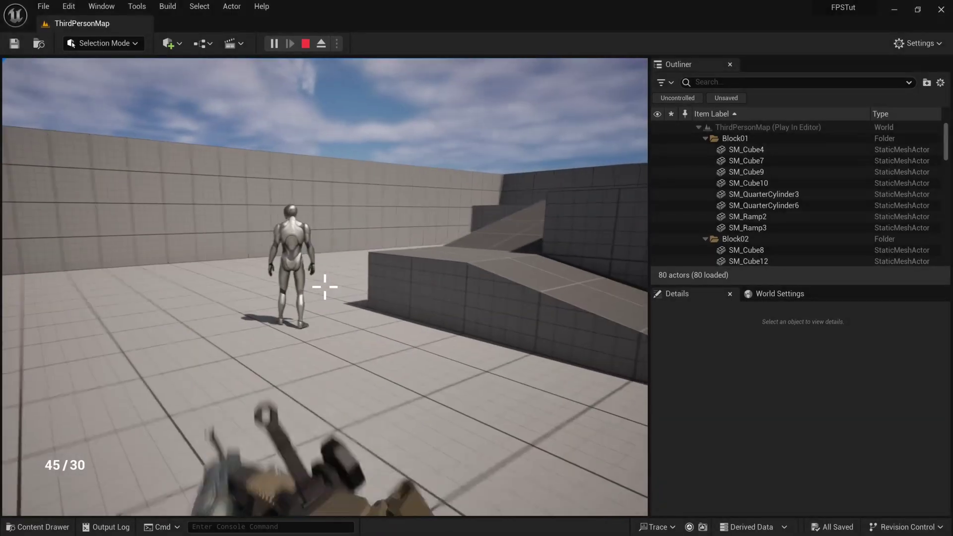
pyautogui.press('Escape')
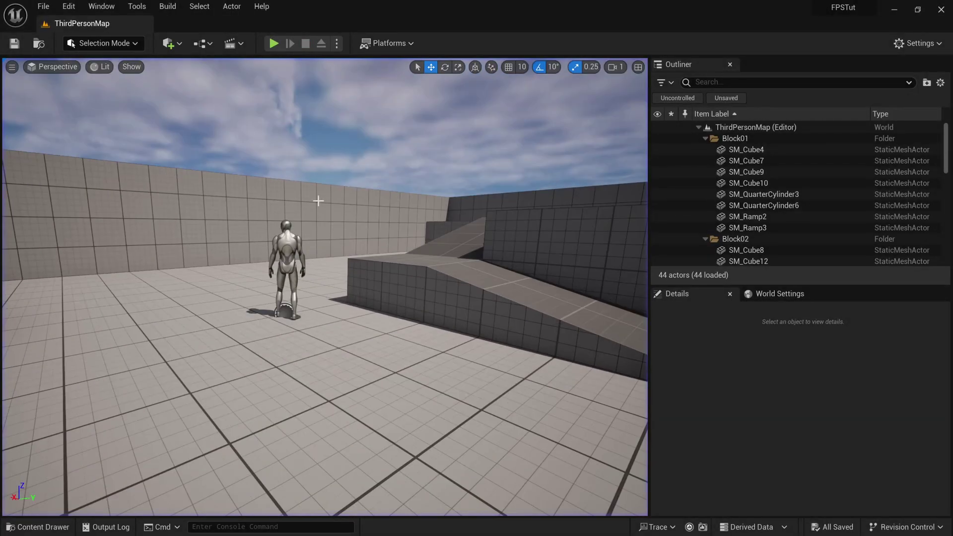
pyautogui.press('a')
pyautogui.moveTo(393, 248); pyautogui.dragTo(551, 247, button='right')
pyautogui.press('s')
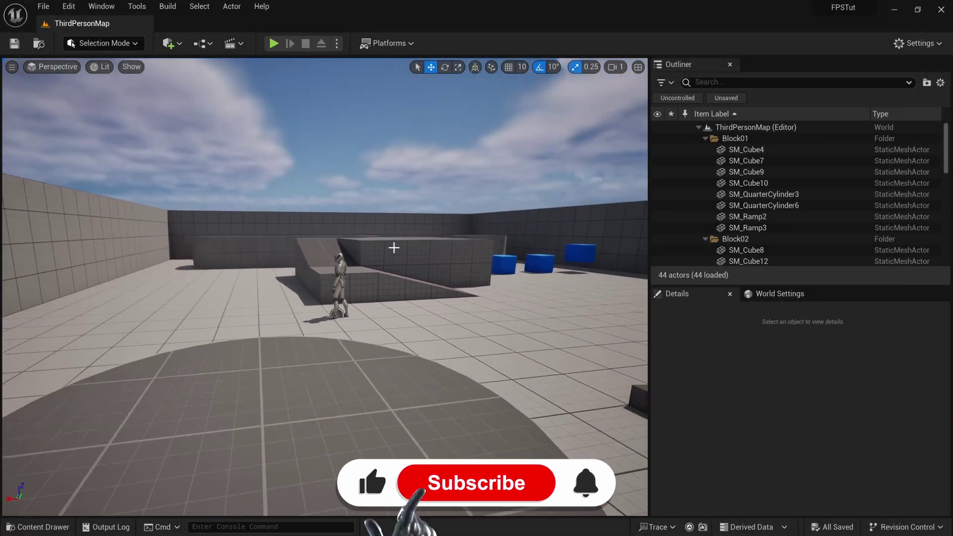
# Create a Blueprint class with Actor as its parent in the Core folder and name it BP_Casing
pyautogui.click(54, 532)
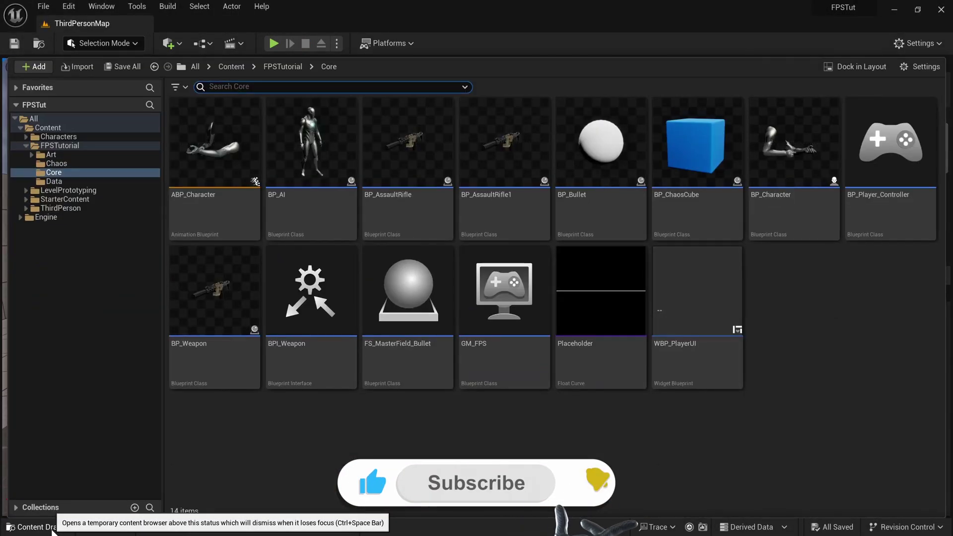
pyautogui.click(53, 173)
pyautogui.rightClick(575, 415)
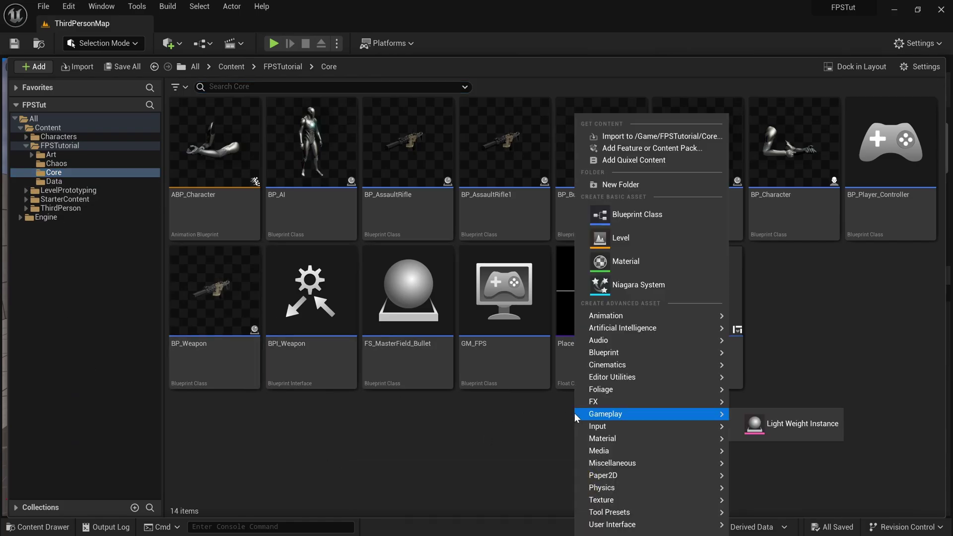
pyautogui.click(628, 219)
pyautogui.click(347, 195)
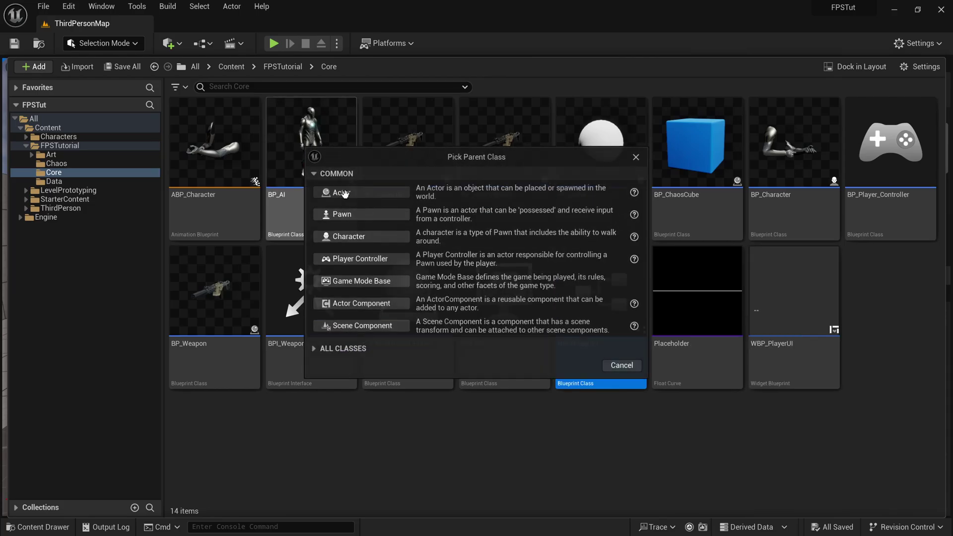
pyautogui.write('BP_Casing')
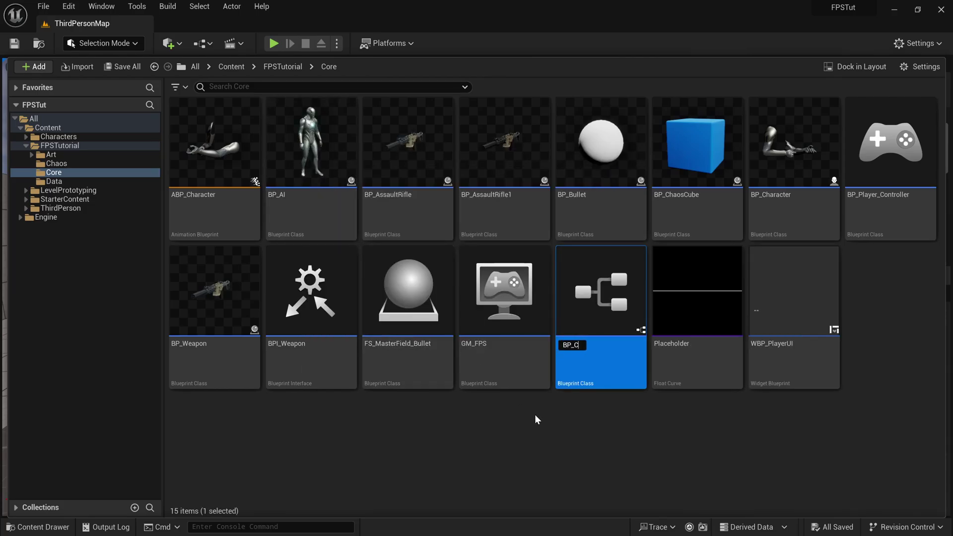
pyautogui.press('Return')
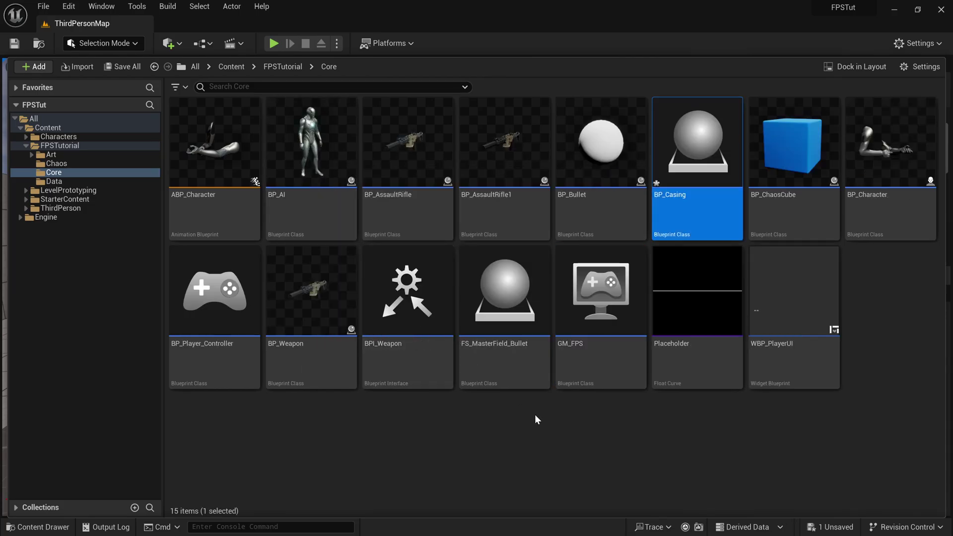
# Open BP_Casing for editing and dock its editor beside the ThirdPersonMap level
pyautogui.press('Return')
pyautogui.moveTo(373, 102); pyautogui.dragTo(362, 27)
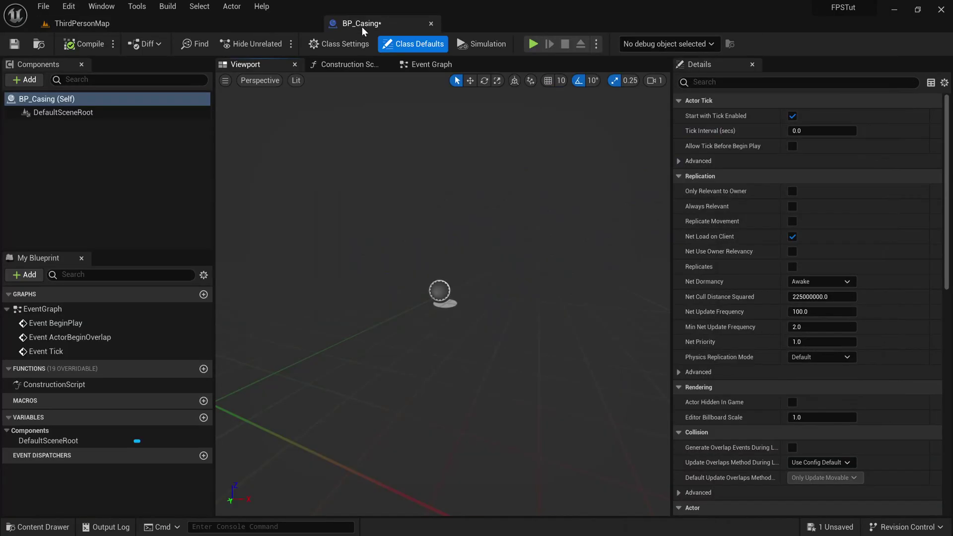
pyautogui.click(99, 136)
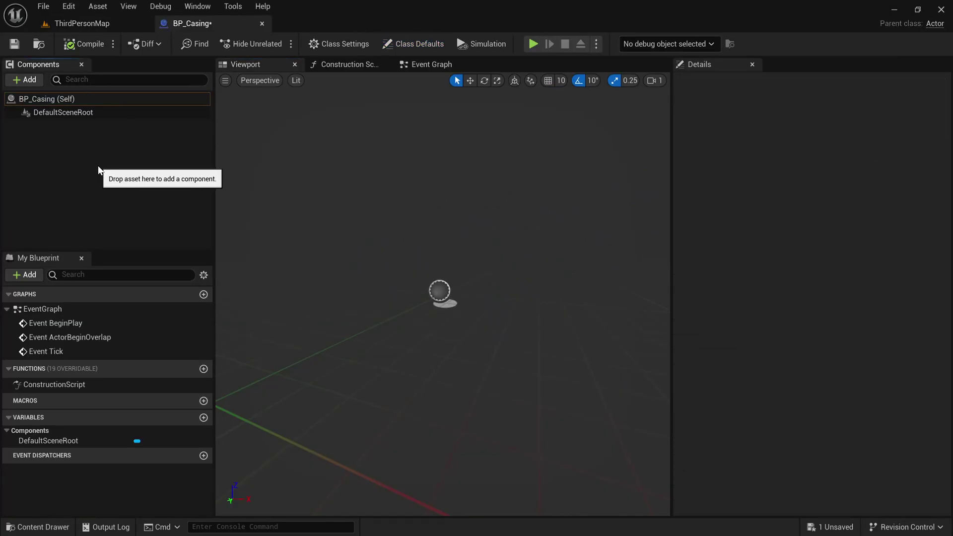
# Add a Static Mesh component to BP_Casing and name it CasingMesh
pyautogui.scroll(5, 442, 294)
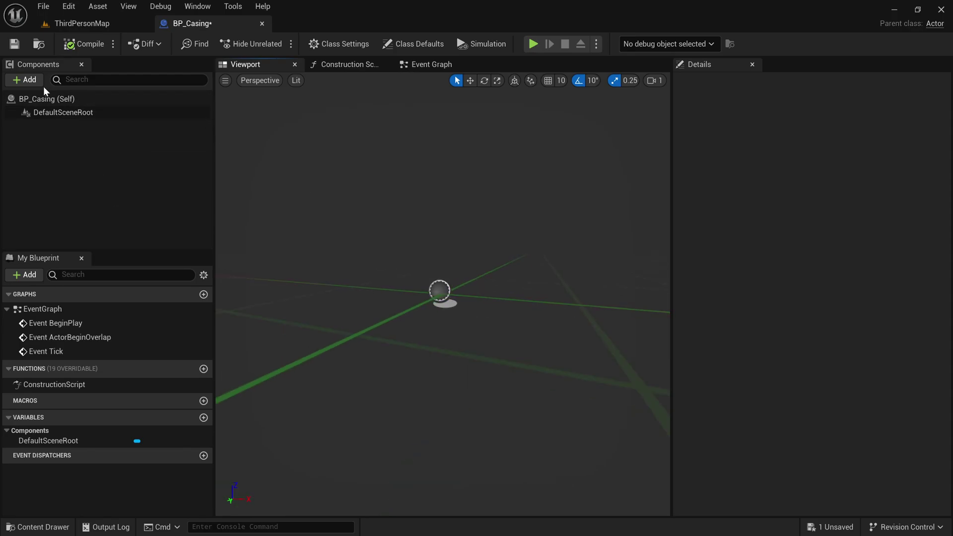
pyautogui.click(24, 79)
pyautogui.write('s')
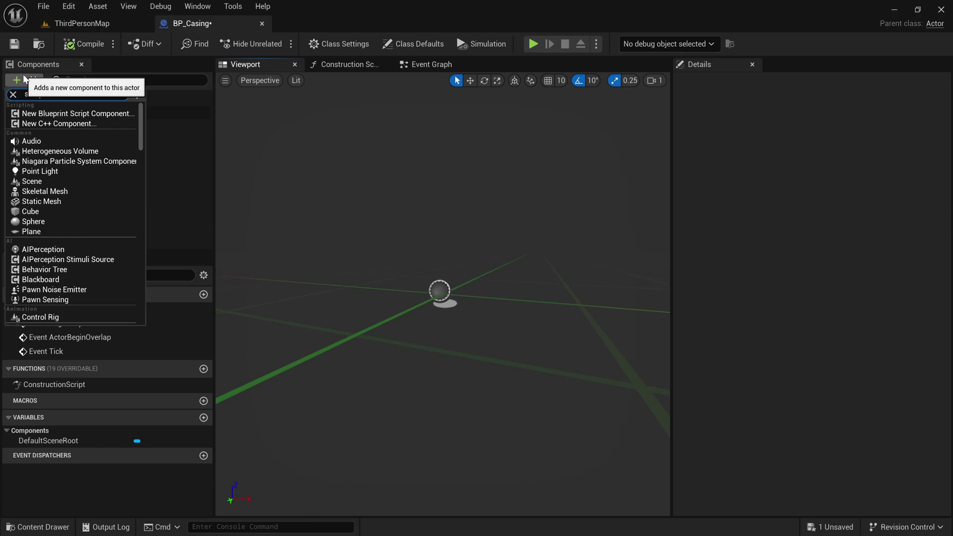
pyautogui.write('tati')
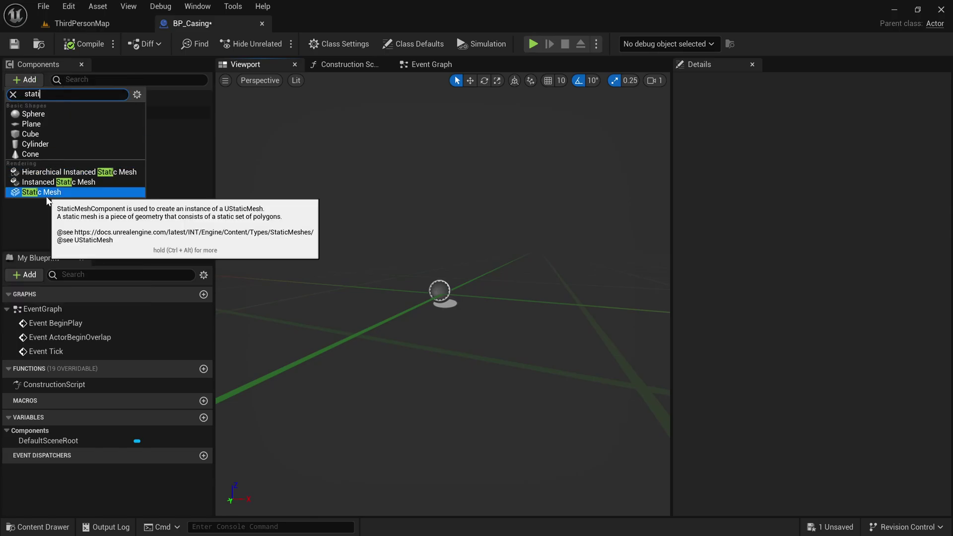
pyautogui.click(46, 196)
pyautogui.write('Casing')
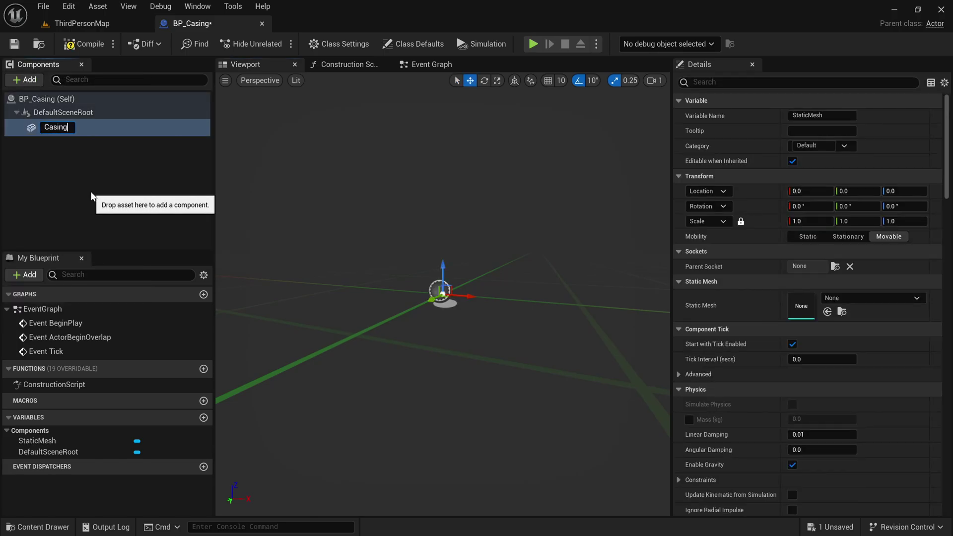
pyautogui.write('Mesh')
pyautogui.press('Return')
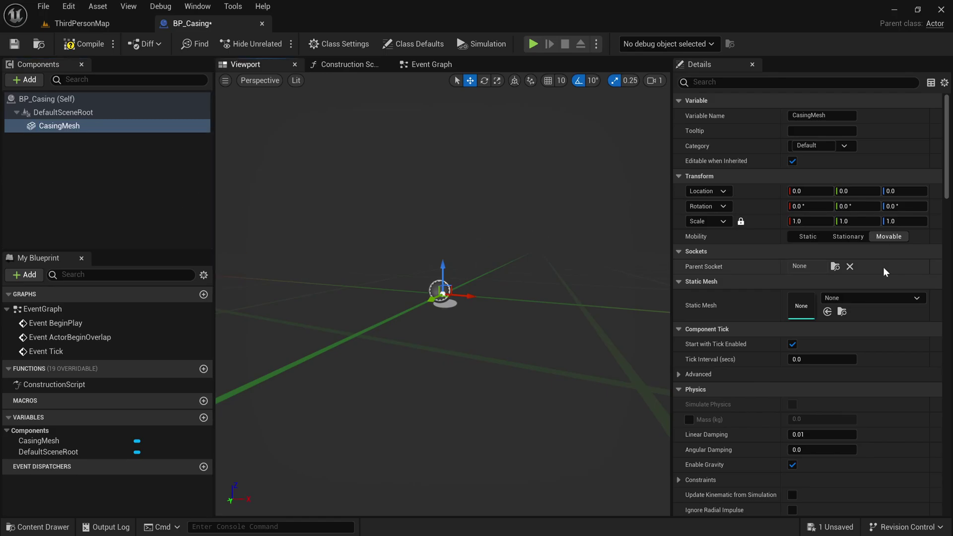
# Assign the SM_AssaultRifle_Casing mesh to CasingMesh and make that component replace DefaultSceneRoot as the root
pyautogui.click(847, 298)
pyautogui.write('casin')
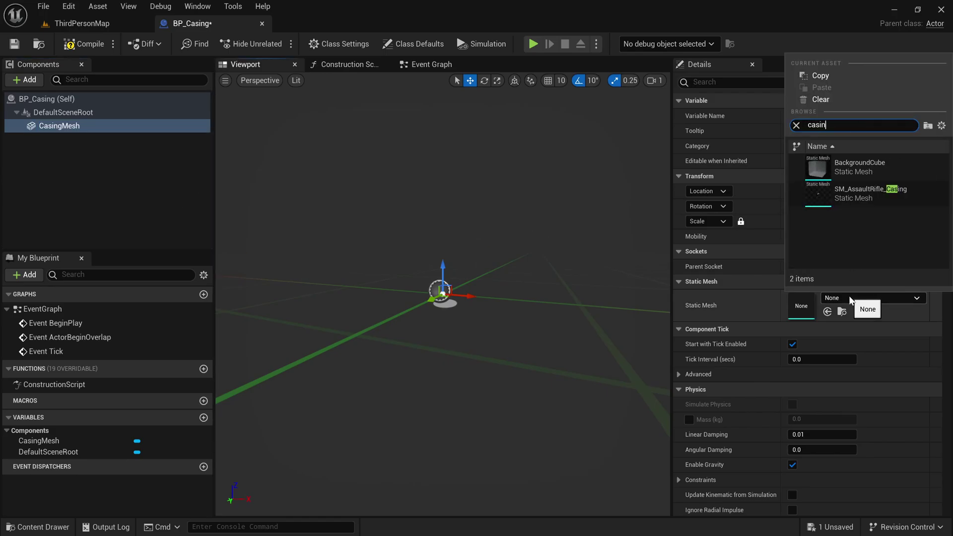
pyautogui.click(859, 168)
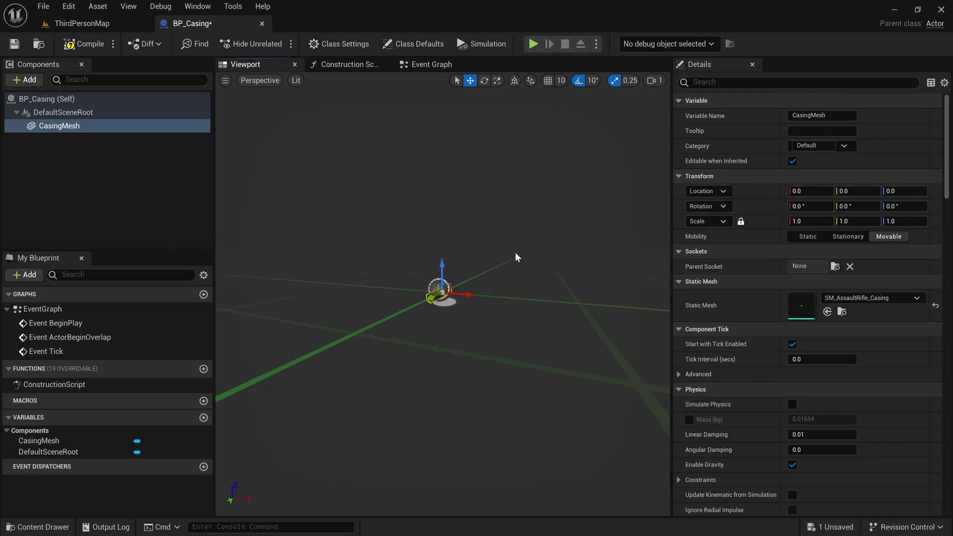
pyautogui.keyDown('alt'); pyautogui.moveTo(537, 233); pyautogui.dragTo(537, 233); pyautogui.keyUp('alt')
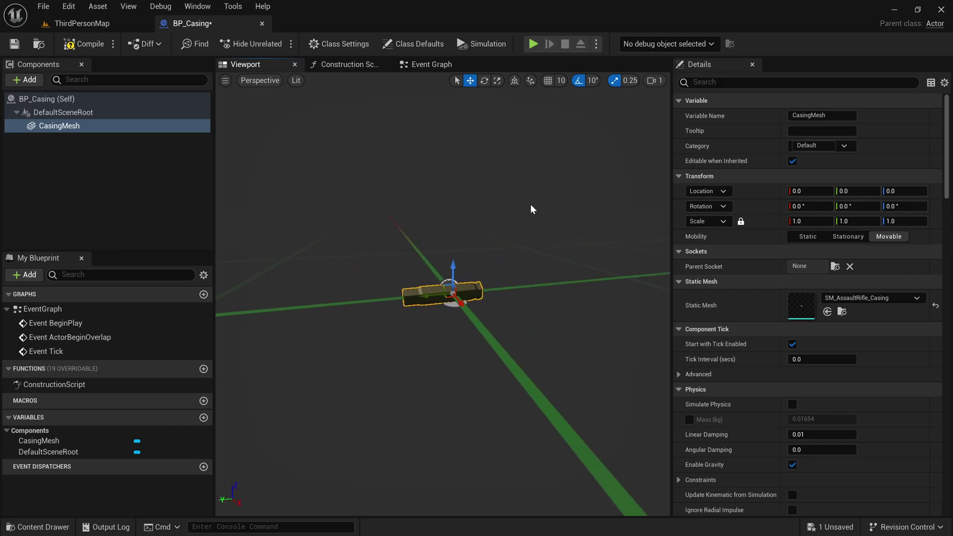
pyautogui.keyDown('alt'); pyautogui.moveTo(513, 213); pyautogui.dragTo(442, 181); pyautogui.keyUp('alt')
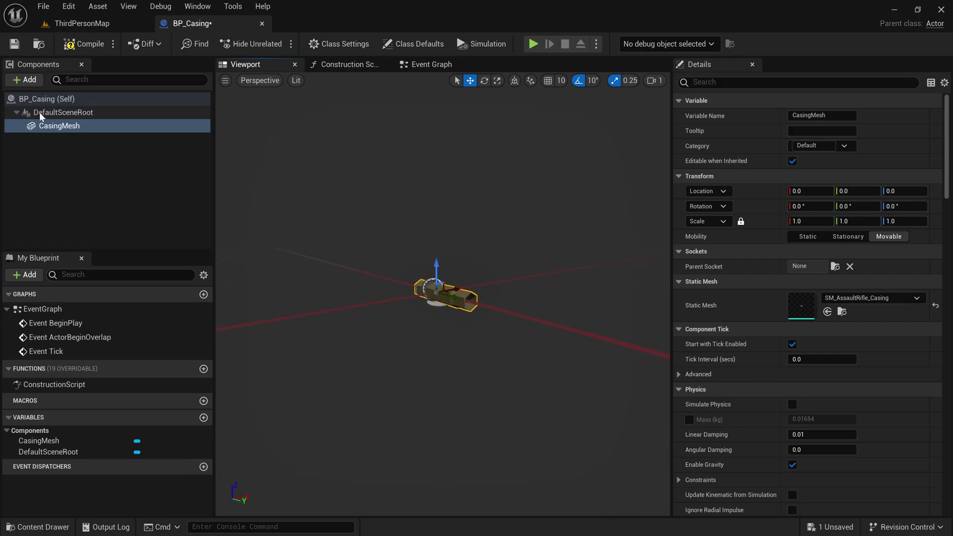
pyautogui.moveTo(62, 125)
pyautogui.mouseDown()
pyautogui.moveTo(53, 127)
pyautogui.moveTo(53, 115)
pyautogui.mouseUp()
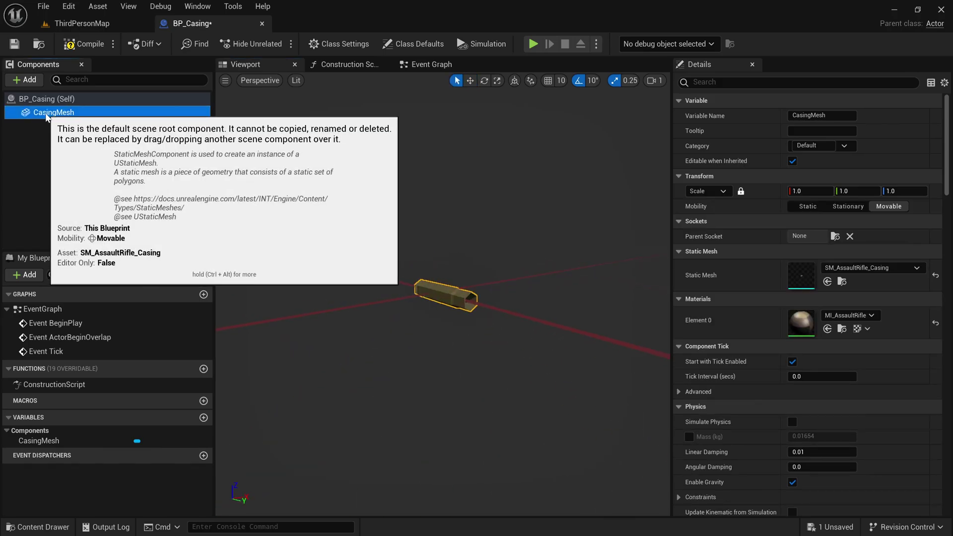
# Add a Projectile Movement component with its default name to BP_Casing, and compile and save the Blueprint
pyautogui.click(26, 80)
pyautogui.write('pro')
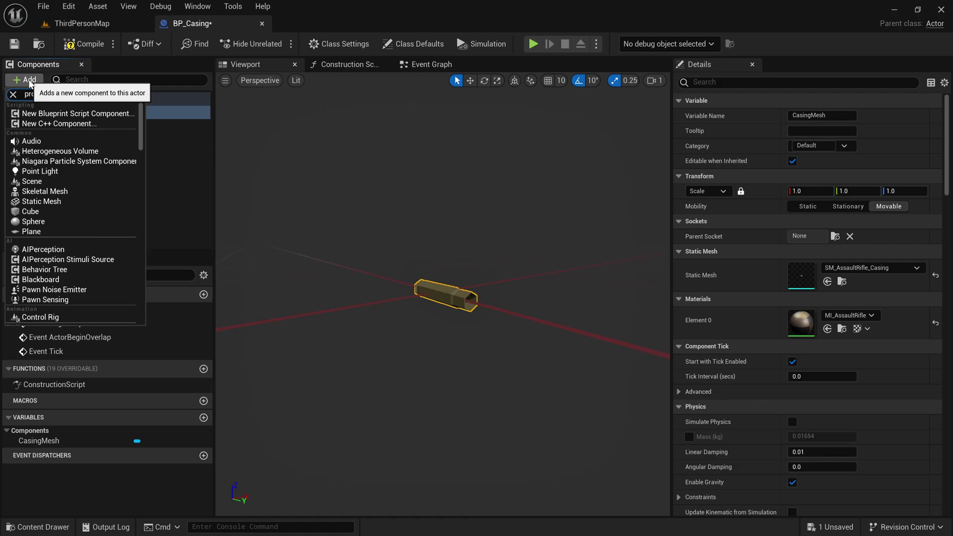
pyautogui.write('jec')
pyautogui.click(44, 112)
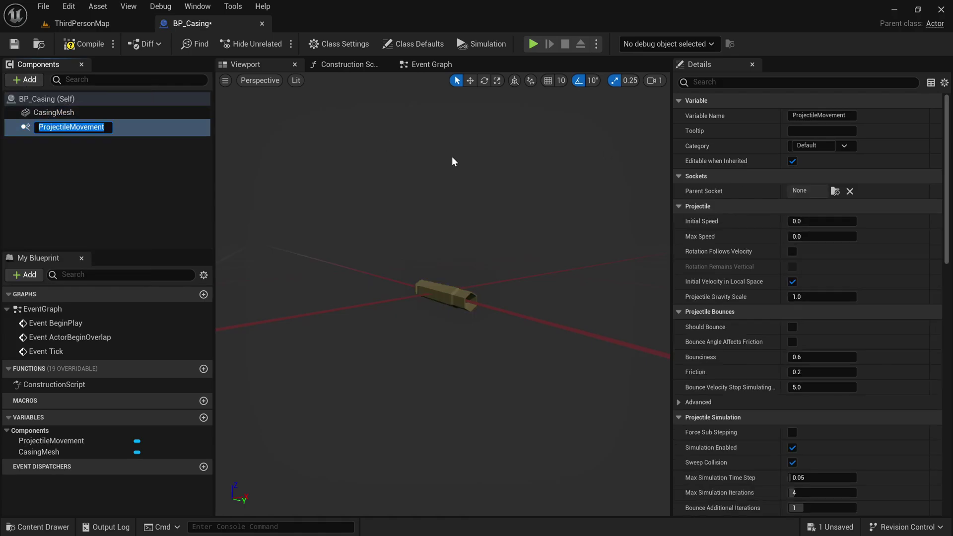
pyautogui.click(194, 192)
pyautogui.click(82, 49)
pyautogui.click(14, 44)
# Set the initial speed of the ProjectileMovement component to 1000
pyautogui.click(823, 221)
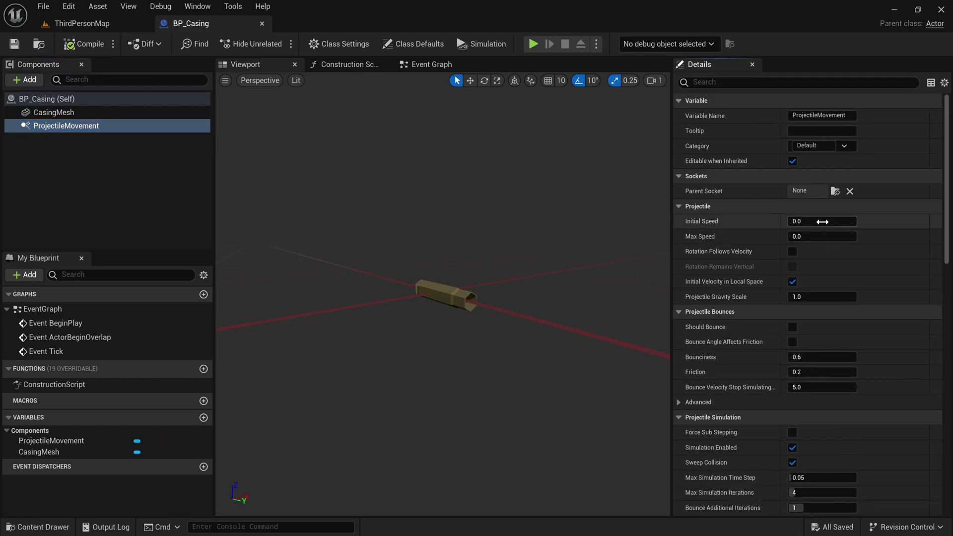
pyautogui.write('1000')
pyautogui.press('Return')
pyautogui.click(746, 226)
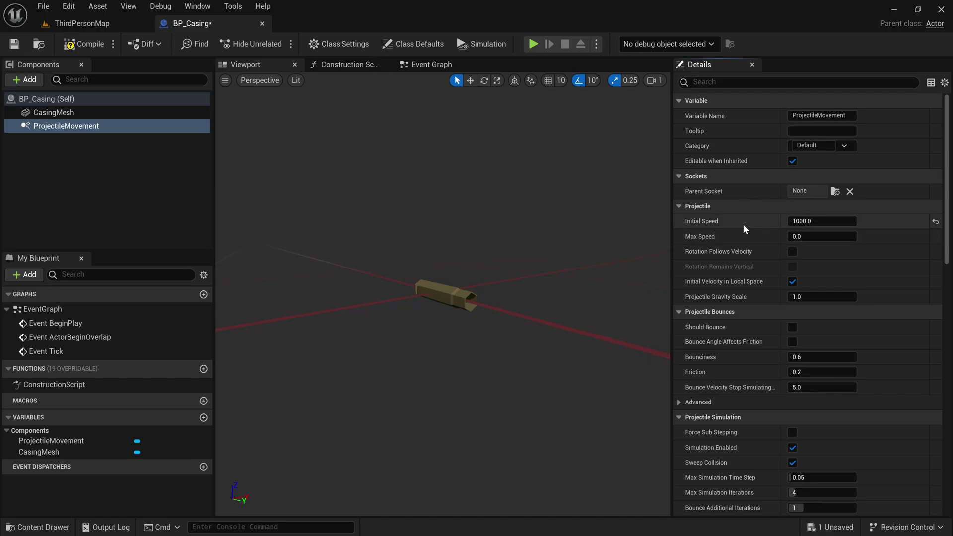
# Set the collision preset of CasingMesh to NoCollision, and compile and save the Blueprint
pyautogui.click(126, 113)
pyautogui.scroll(-15, 868, 230)
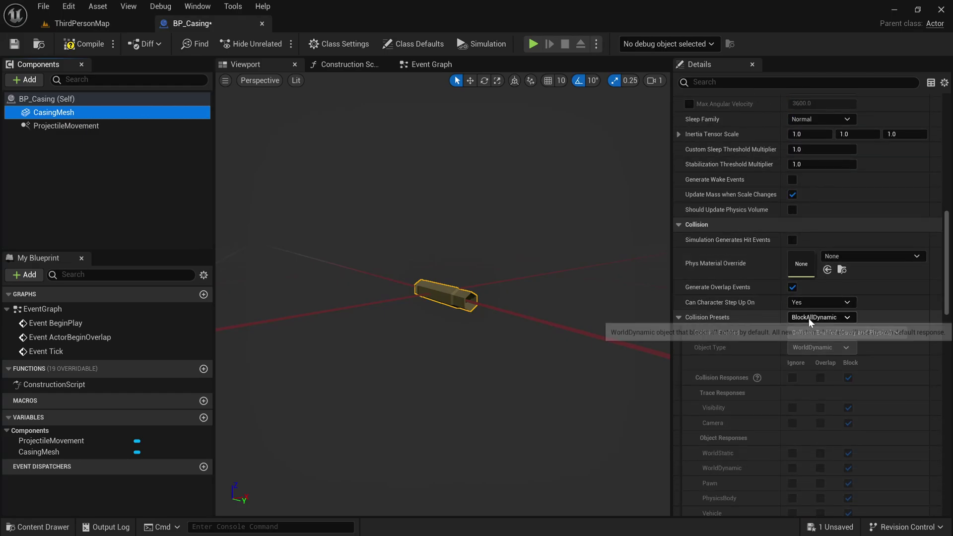
pyautogui.click(834, 317)
pyautogui.click(825, 345)
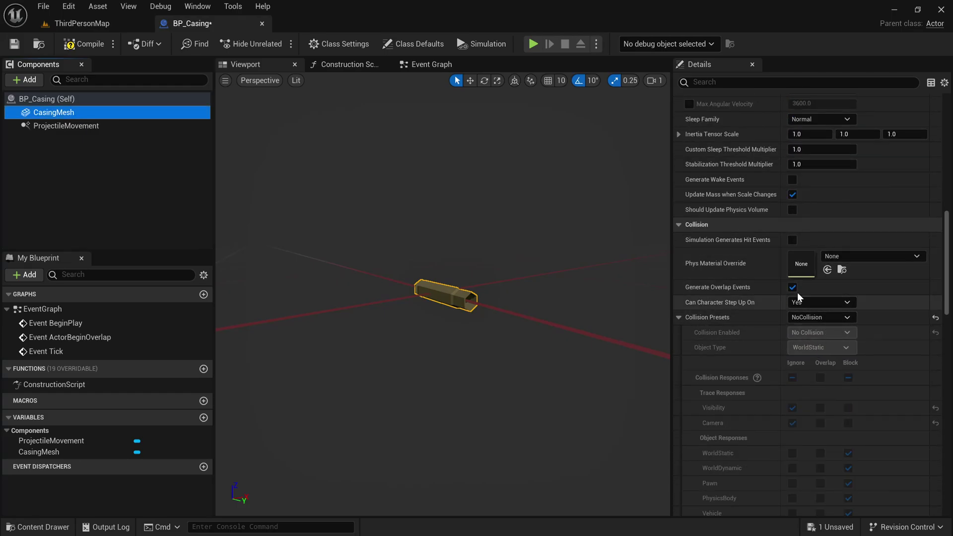
pyautogui.scroll(5, 804, 244)
pyautogui.scroll(6, 807, 135)
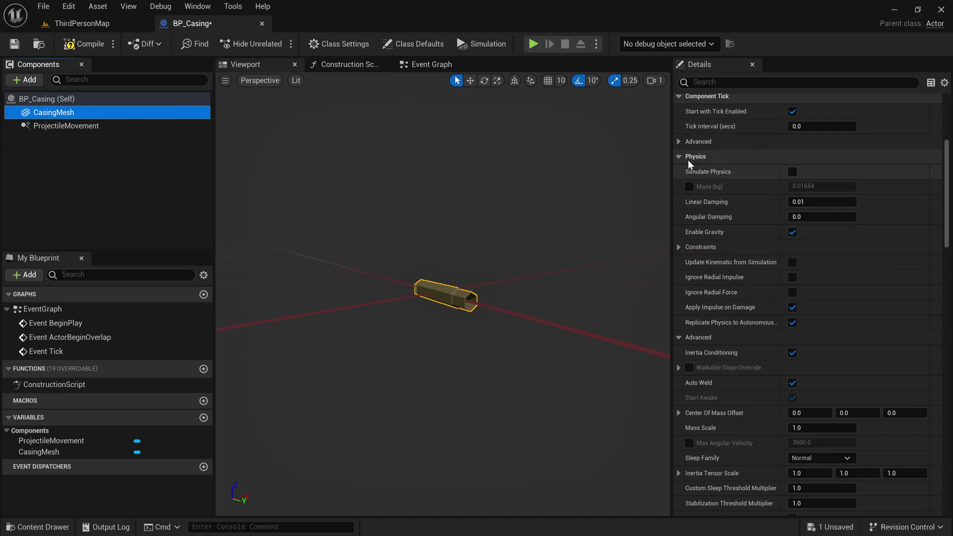
pyautogui.click(72, 45)
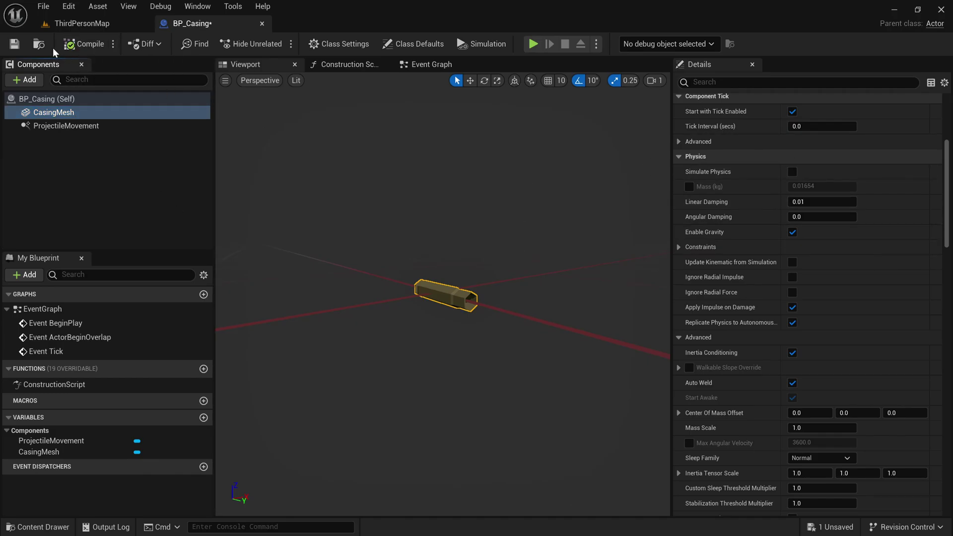
pyautogui.click(15, 44)
pyautogui.scroll(8, 903, 191)
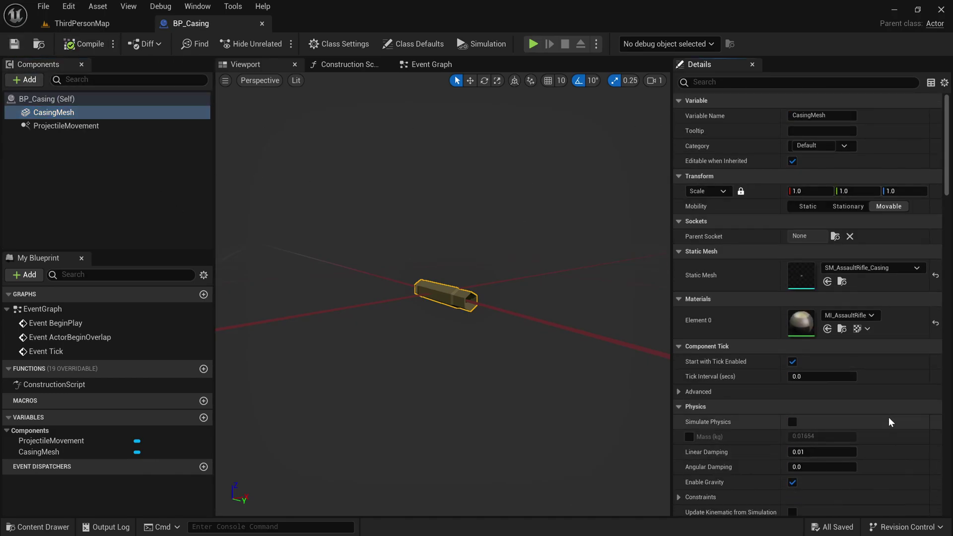
pyautogui.keyDown('alt'); pyautogui.moveTo(456, 276); pyautogui.dragTo(501, 276); pyautogui.keyUp('alt')
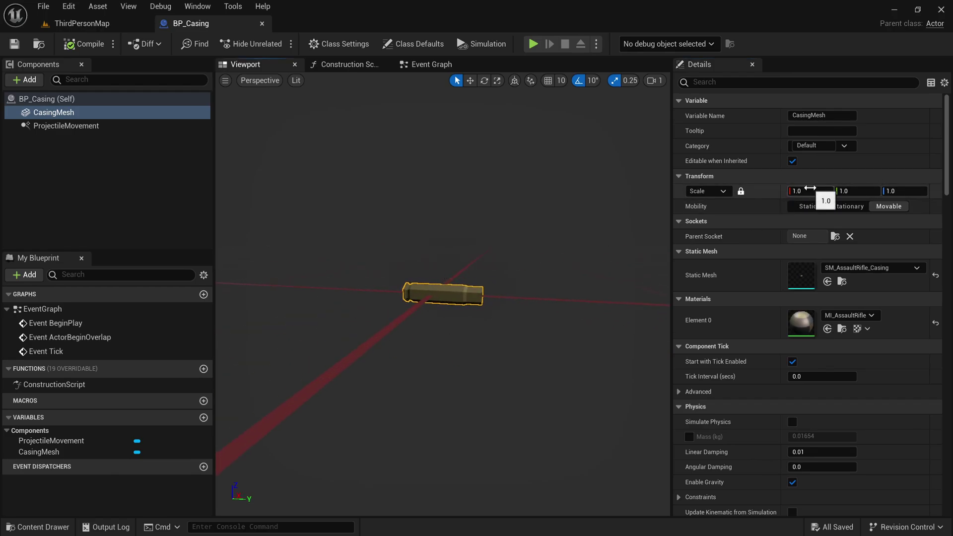
# Scale CasingMesh uniformly to 2 and save BP_Casing
pyautogui.click(810, 191)
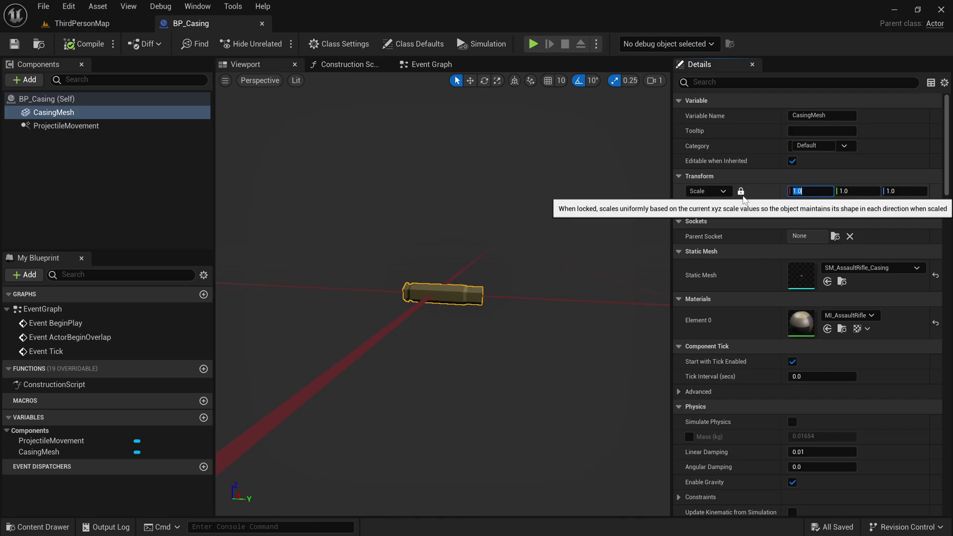
pyautogui.write('2')
pyautogui.press('Return')
pyautogui.click(201, 179)
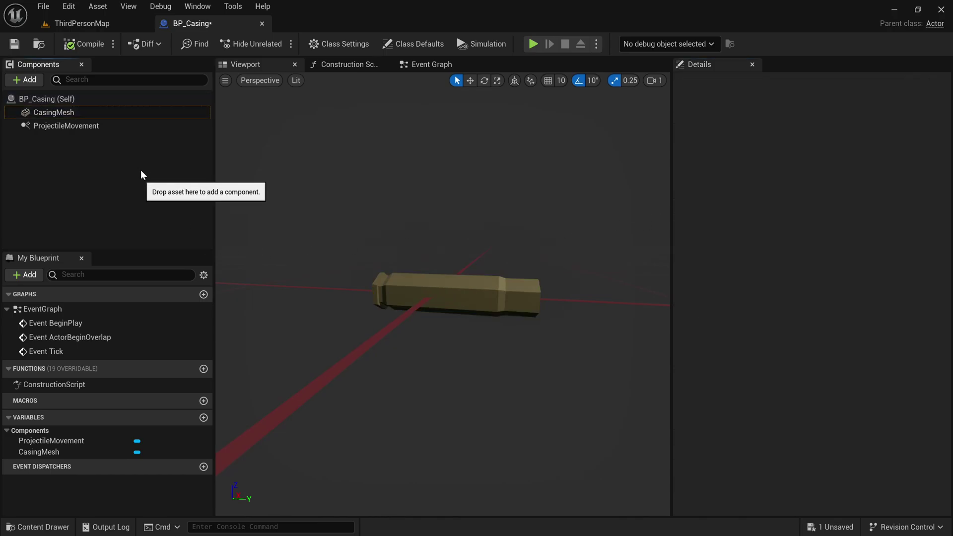
pyautogui.click(14, 44)
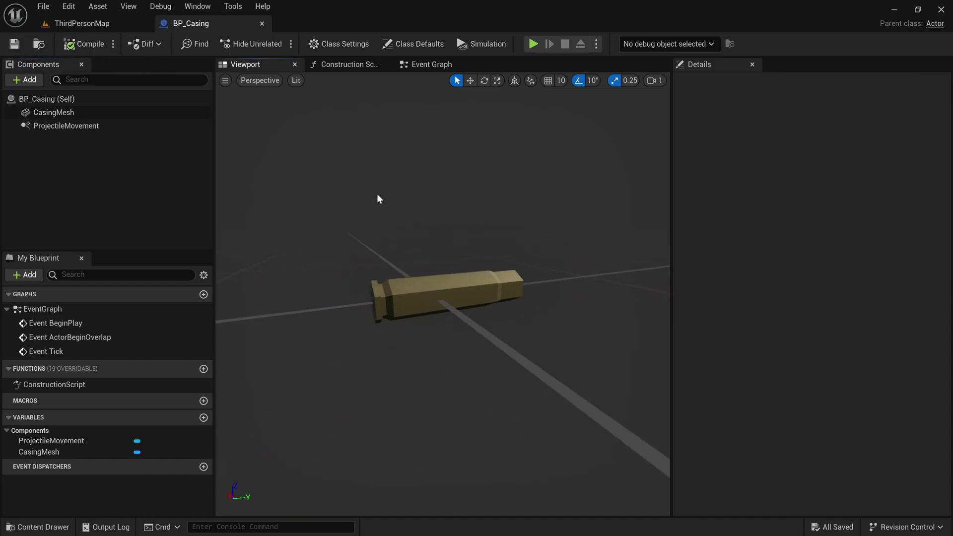
pyautogui.keyDown('alt'); pyautogui.moveTo(468, 196); pyautogui.dragTo(407, 195); pyautogui.keyUp('alt')
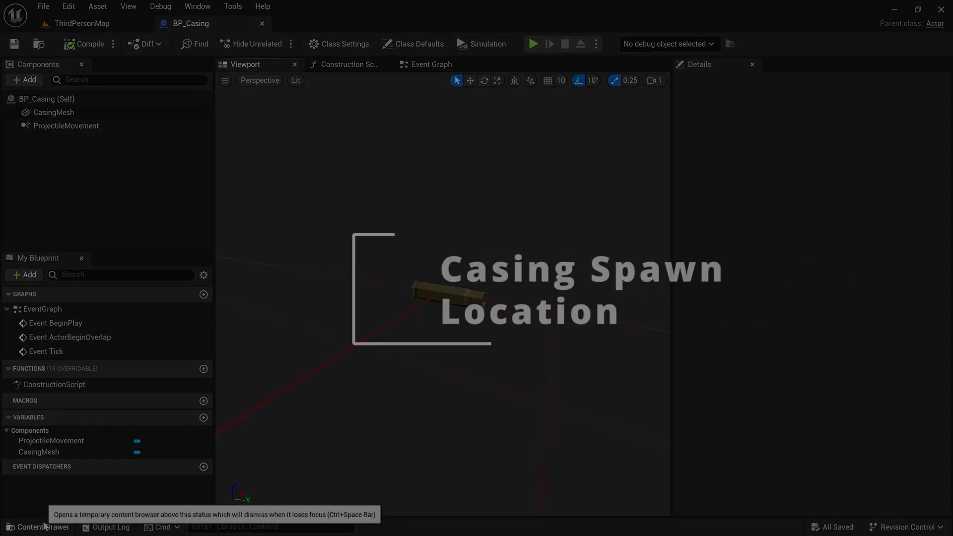
# Open the BP_Weapon Blueprint from the Core folder and frame its SK_AssaultRifle component in the viewport
pyautogui.click(40, 526)
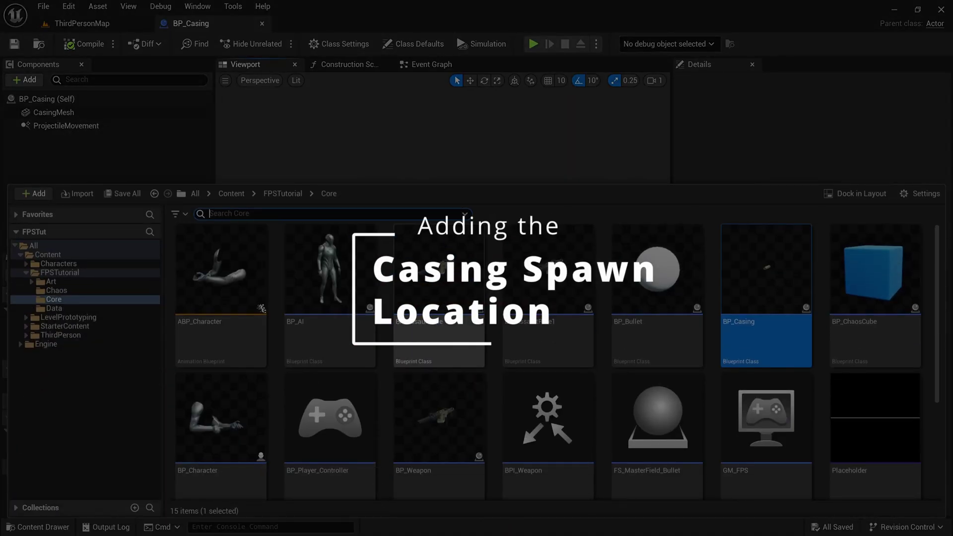
pyautogui.moveTo(468, 184); pyautogui.dragTo(472, 154)
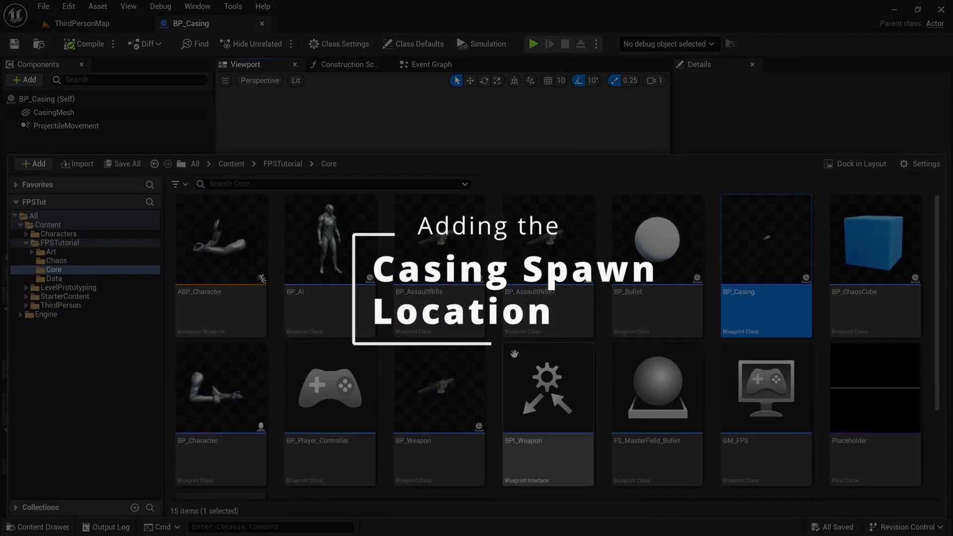
pyautogui.doubleClick(439, 392)
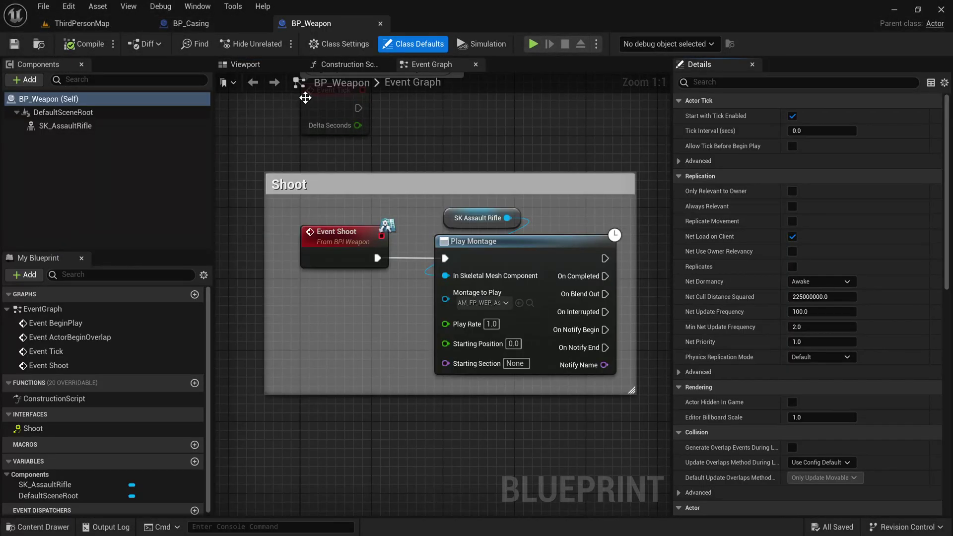
pyautogui.click(245, 61)
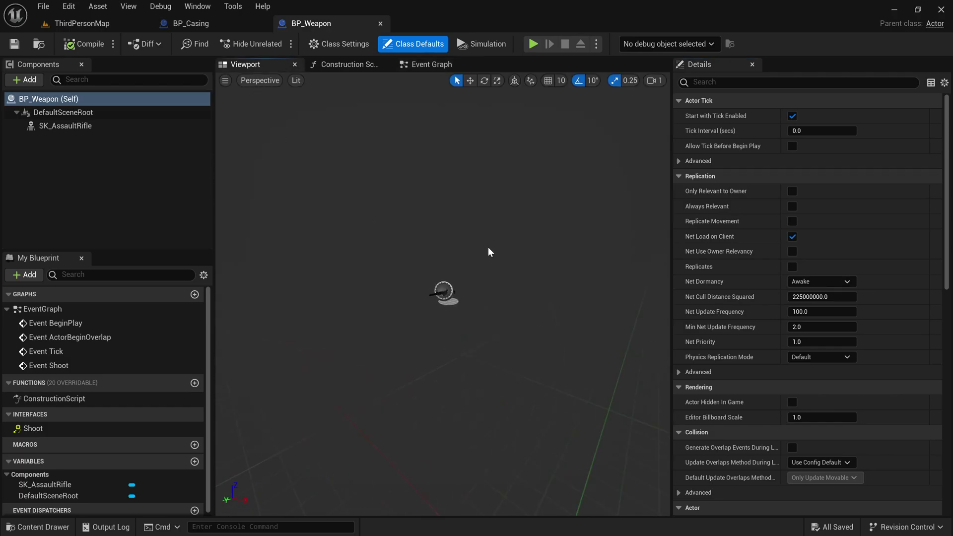
pyautogui.click(65, 126)
pyautogui.press('f')
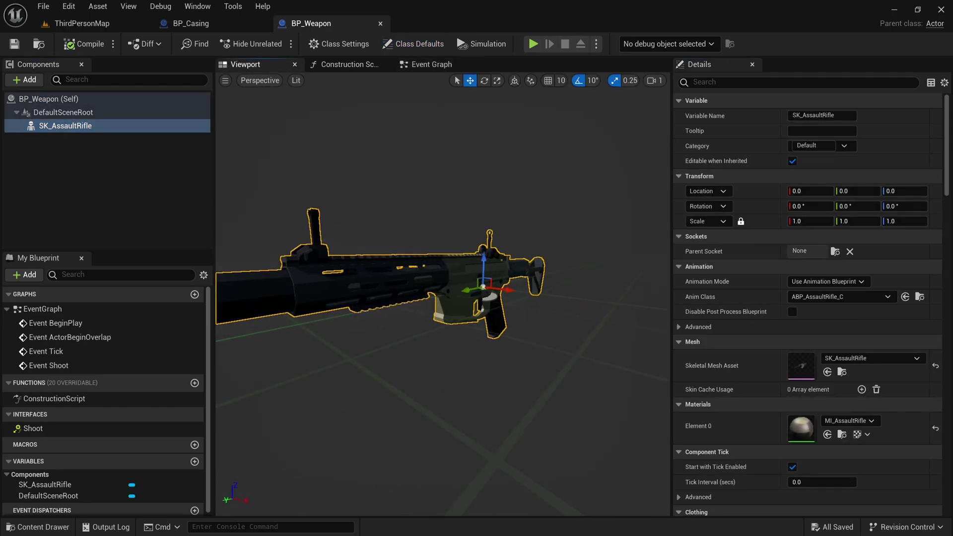
pyautogui.keyDown('alt'); pyautogui.moveTo(401, 215); pyautogui.dragTo(596, 218); pyautogui.keyUp('alt')
pyautogui.scroll(3, 399, 220)
pyautogui.scroll(-1, 400, 220)
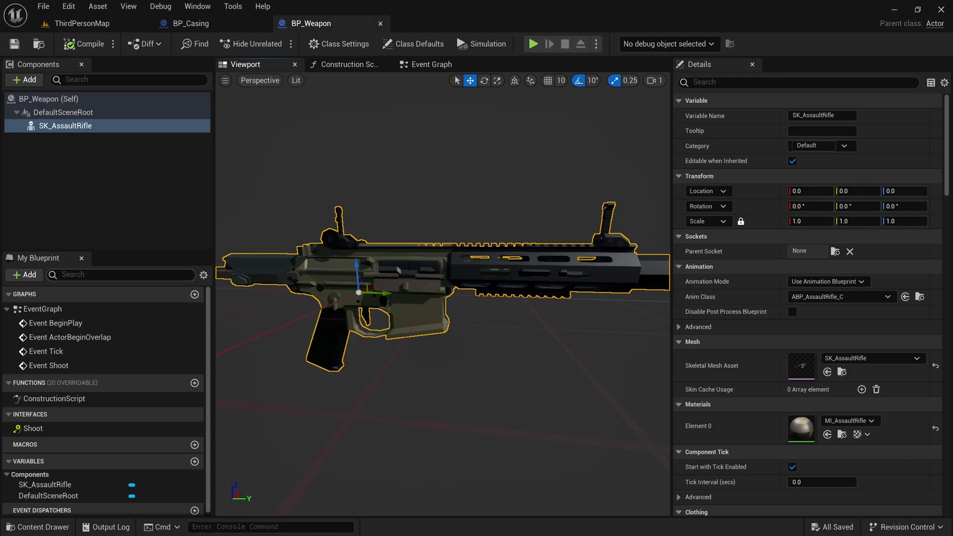
pyautogui.keyDown('alt'); pyautogui.moveTo(506, 239); pyautogui.dragTo(526, 241); pyautogui.keyUp('alt')
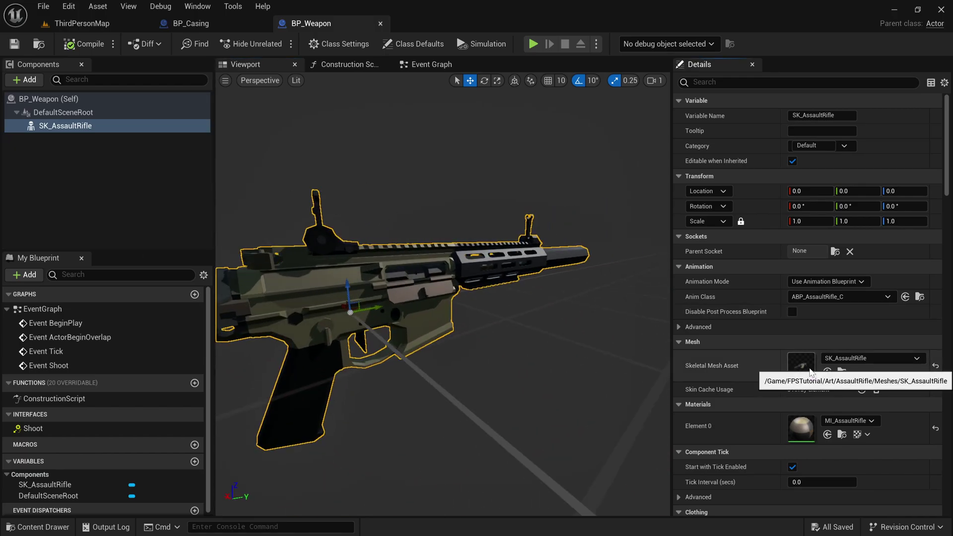
# Open the SK_AssaultRifle skeletal mesh and add a socket named SOCKET_Ejection to the Grip bone
pyautogui.doubleClick(801, 366)
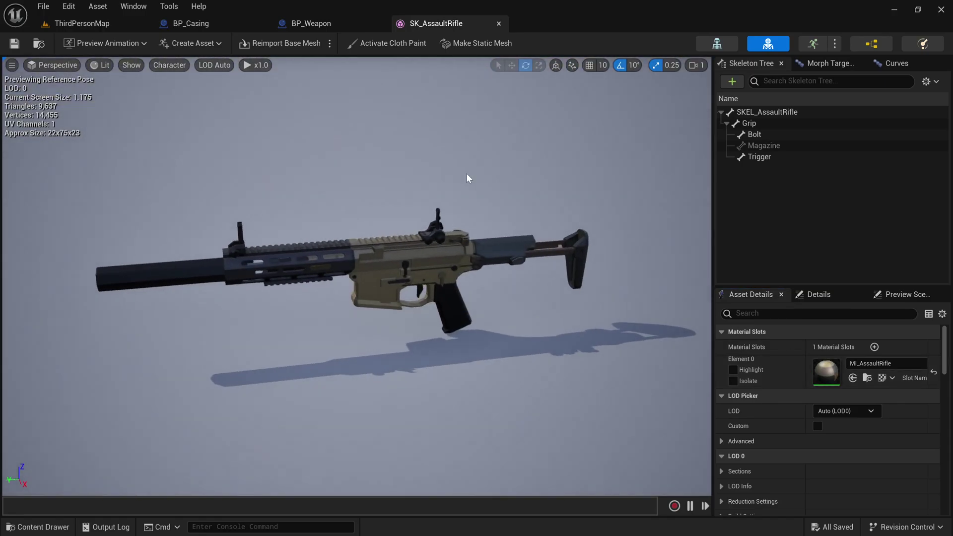
pyautogui.rightClick(756, 128)
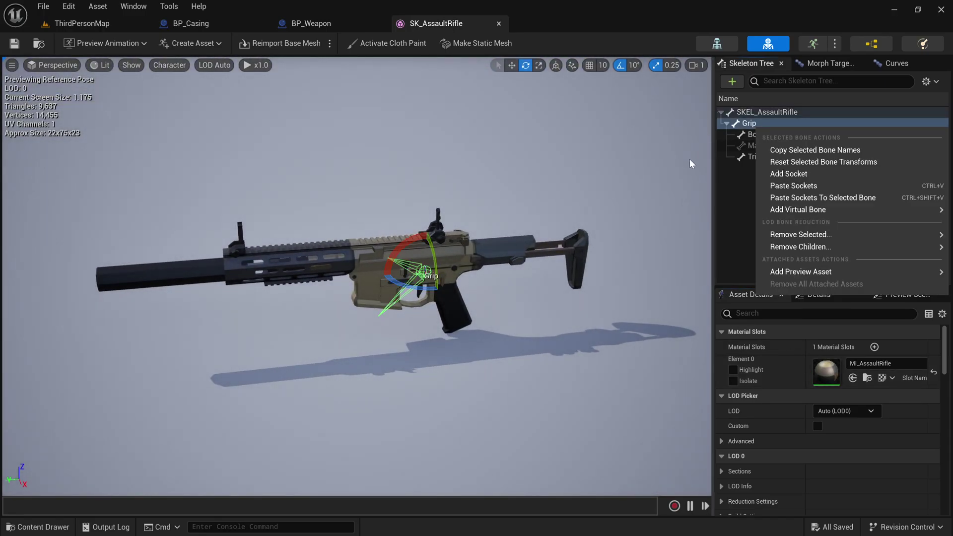
pyautogui.click(785, 173)
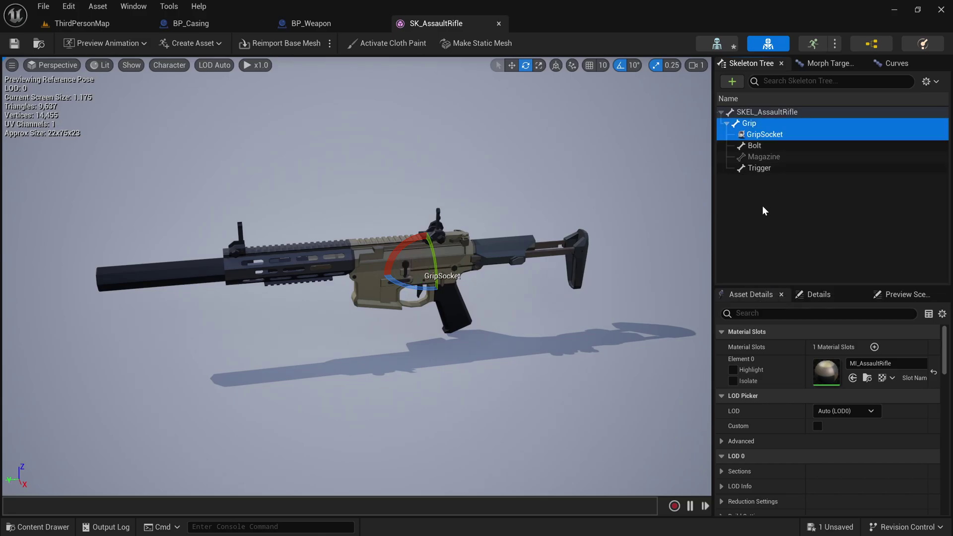
pyautogui.press('F2')
pyautogui.write('E')
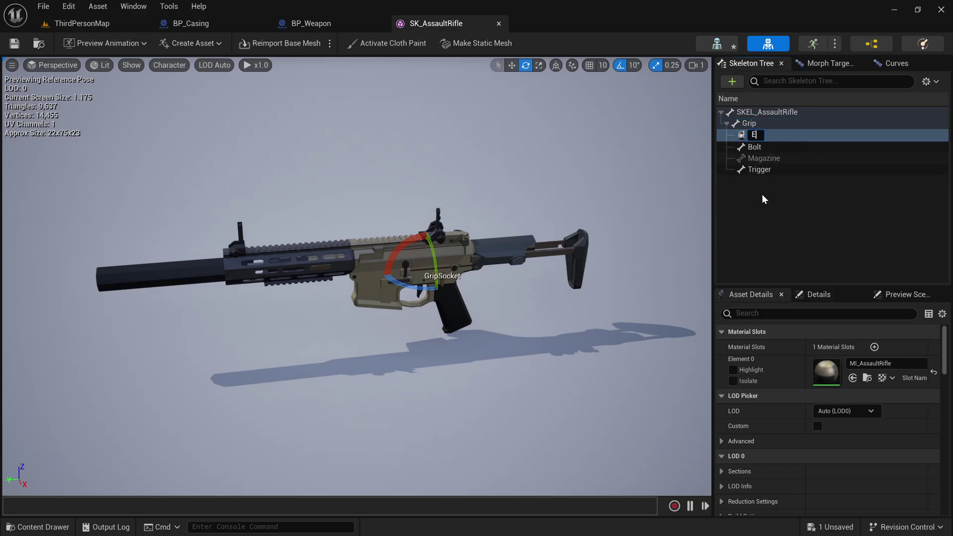
pyautogui.write('jection')
pyautogui.press('Home')
pyautogui.write('SOCKET_')
pyautogui.press('Return')
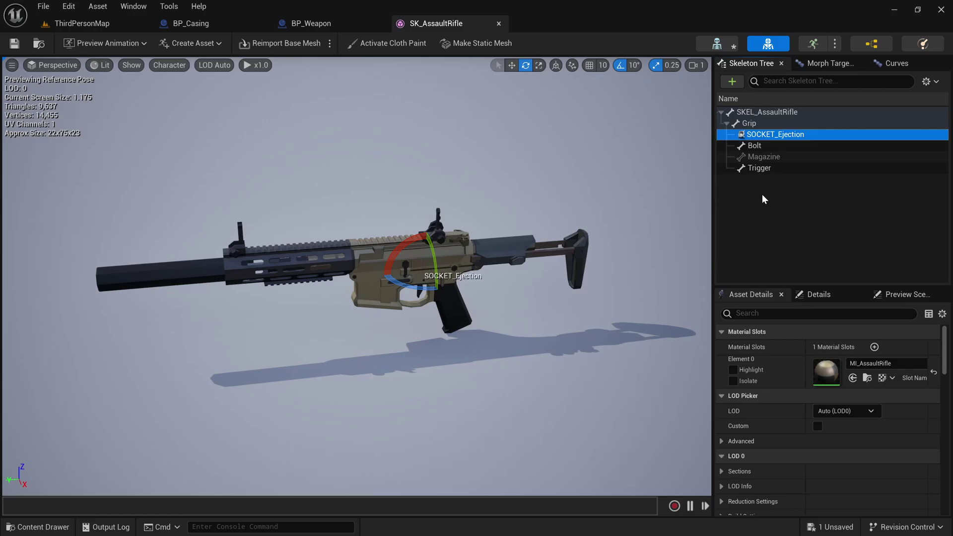
# Move SOCKET_Ejection from the grip into the opening of the rifle's ejection port
pyautogui.moveTo(536, 202); pyautogui.dragTo(465, 207, button='middle')
pyautogui.scroll(2, 536, 202)
pyautogui.keyDown('alt'); pyautogui.moveTo(449, 151); pyautogui.dragTo(621, 184); pyautogui.keyUp('alt')
pyautogui.keyDown('alt'); pyautogui.moveTo(423, 164); pyautogui.dragTo(561, 139); pyautogui.keyUp('alt')
pyautogui.scroll(4, 423, 163)
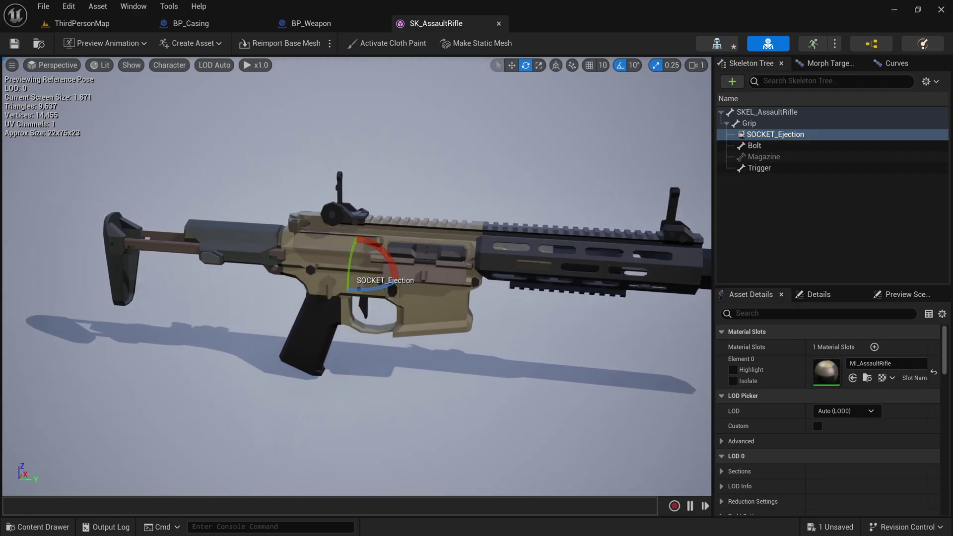
pyautogui.press('w')
pyautogui.moveTo(427, 231); pyautogui.dragTo(391, 253)
pyautogui.press('f')
pyautogui.keyDown('alt'); pyautogui.moveTo(404, 243); pyautogui.dragTo(491, 243, button='right'); pyautogui.keyUp('alt')
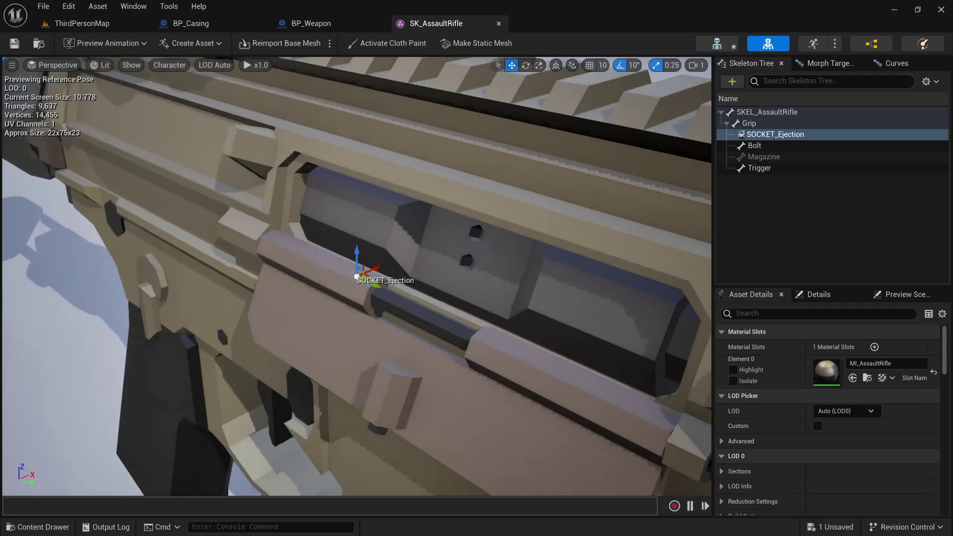
pyautogui.keyDown('alt'); pyautogui.moveTo(356, 266); pyautogui.dragTo(491, 265); pyautogui.keyUp('alt')
pyautogui.moveTo(357, 252); pyautogui.dragTo(357, 218)
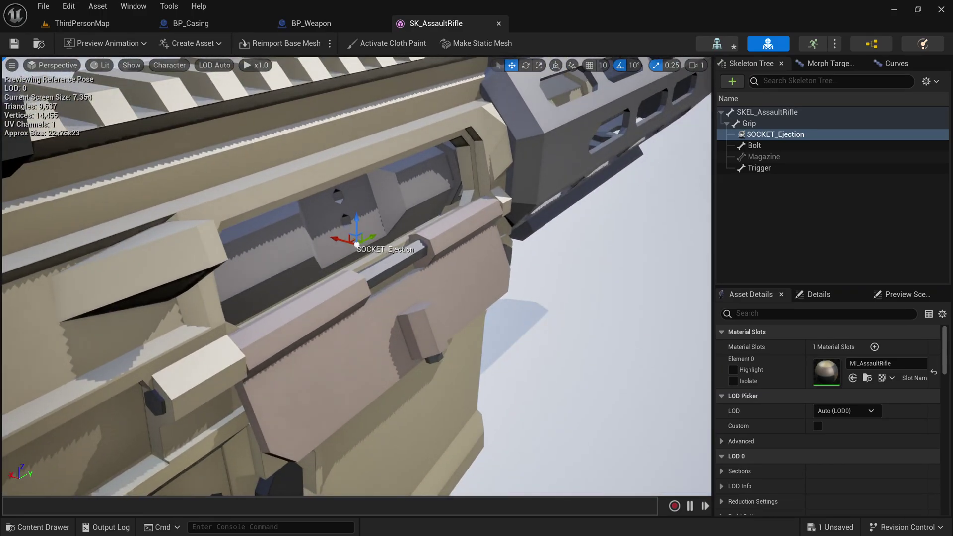
pyautogui.keyDown('alt'); pyautogui.moveTo(423, 265); pyautogui.dragTo(288, 266); pyautogui.keyUp('alt')
pyautogui.moveTo(388, 254); pyautogui.dragTo(610, 272)
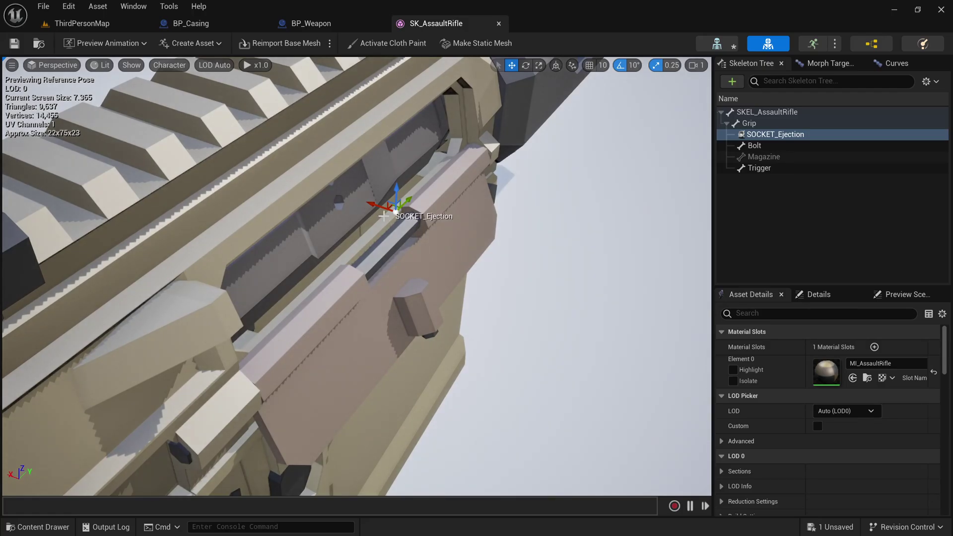
pyautogui.moveTo(315, 246); pyautogui.dragTo(326, 242)
# Rotate SOCKET_Ejection so its X axis points outward and upward from the rifle's ejection port
pyautogui.press('e')
pyautogui.moveTo(413, 203); pyautogui.dragTo(439, 178)
pyautogui.press('w')
pyautogui.press('e')
pyautogui.moveTo(404, 208)
pyautogui.mouseDown()
pyautogui.moveTo(397, 217)
pyautogui.moveTo(410, 221)
pyautogui.mouseUp()
pyautogui.press('w')
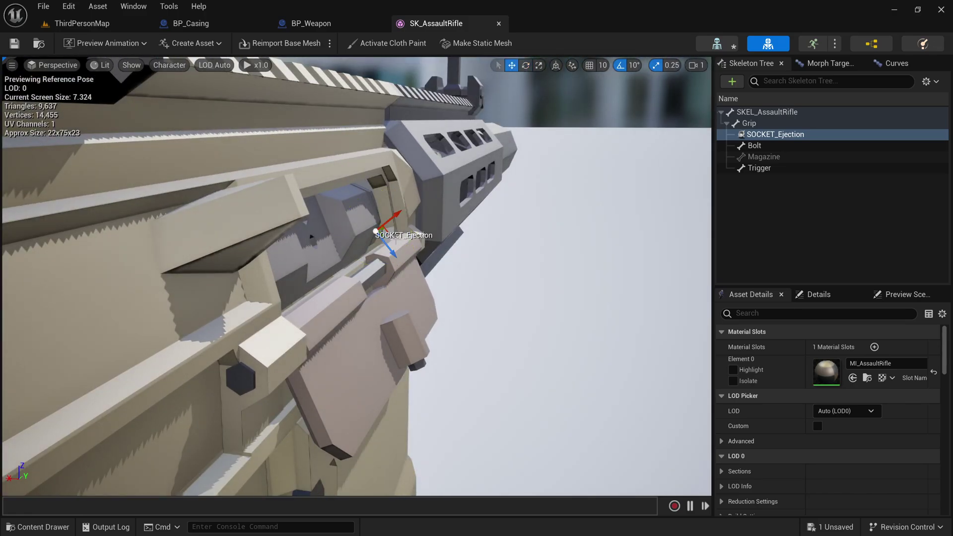
pyautogui.press('f')
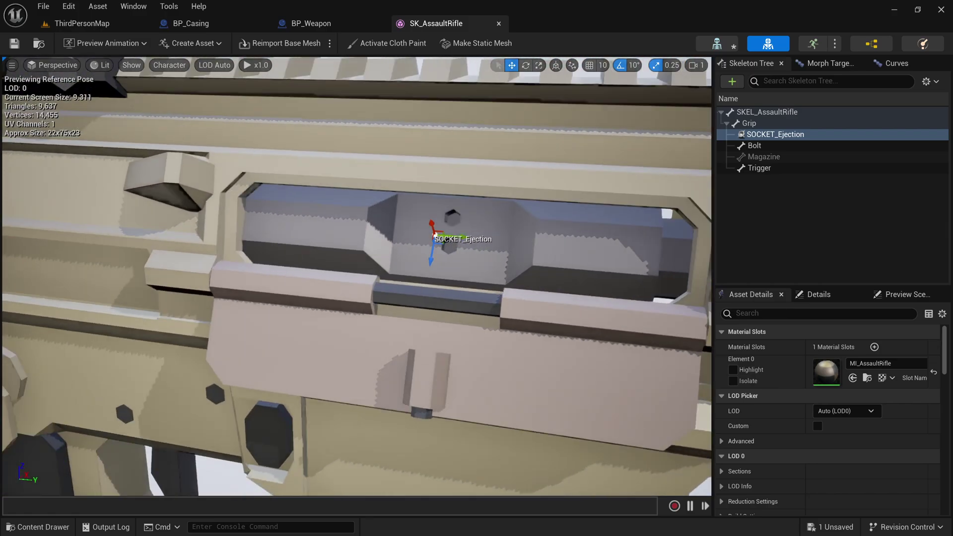
pyautogui.scroll(-6, 439, 178)
pyautogui.moveTo(347, 176)
pyautogui.keyDown('alt'); pyautogui.mouseDown()
pyautogui.moveTo(496, 176)
pyautogui.moveTo(338, 172)
pyautogui.mouseUp(); pyautogui.keyUp('alt')
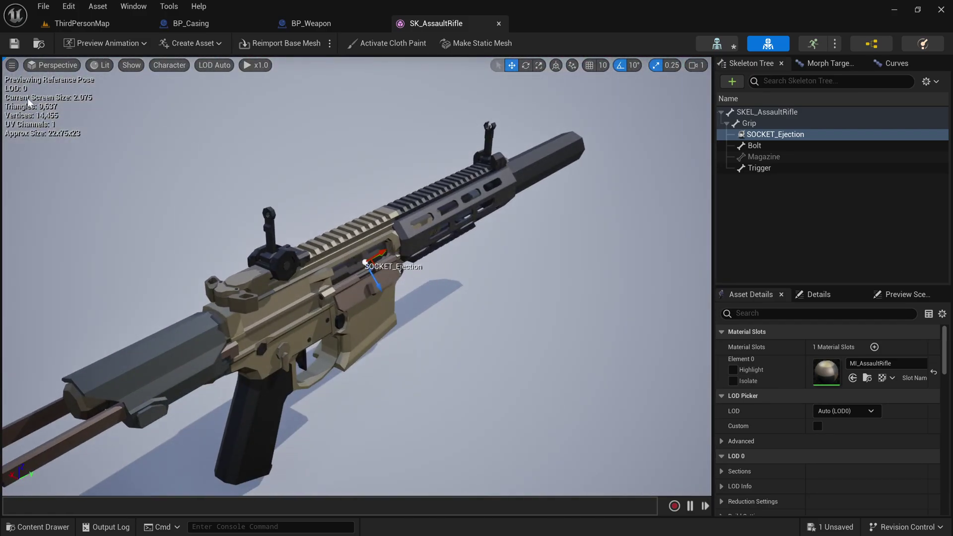
pyautogui.click(766, 135)
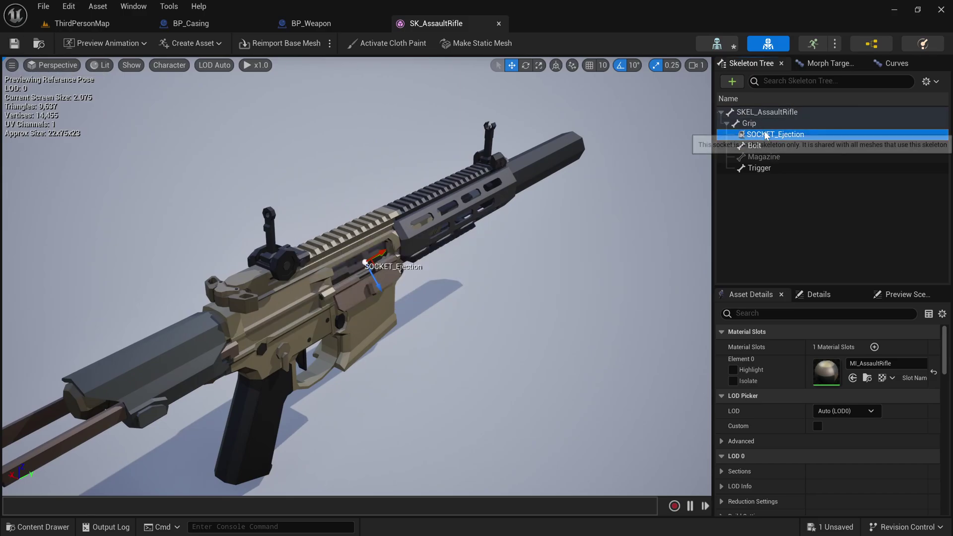
# Try adding a Scene component under SK_AssaultRifle in BP_Weapon and check SOCKET_Ejection among its parent socket choices
pyautogui.click(315, 25)
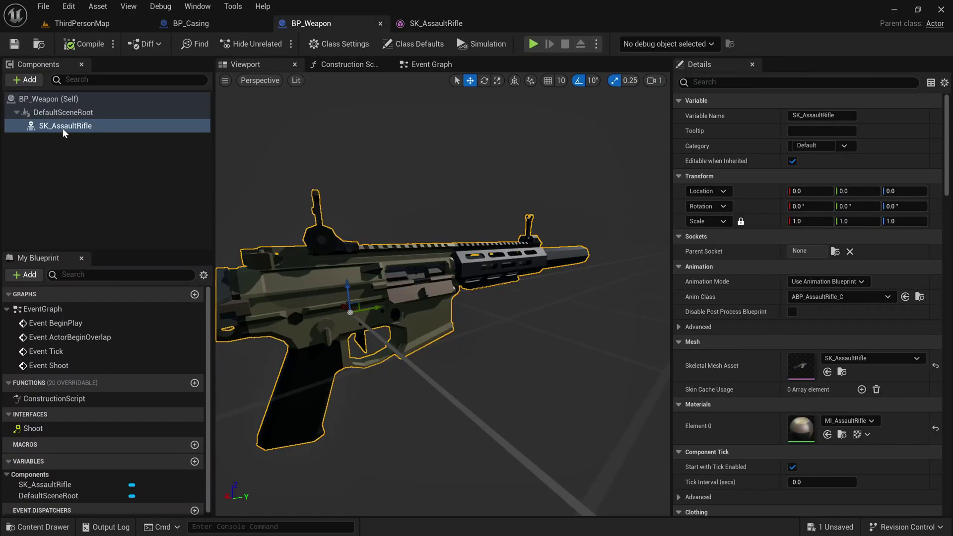
pyautogui.click(22, 81)
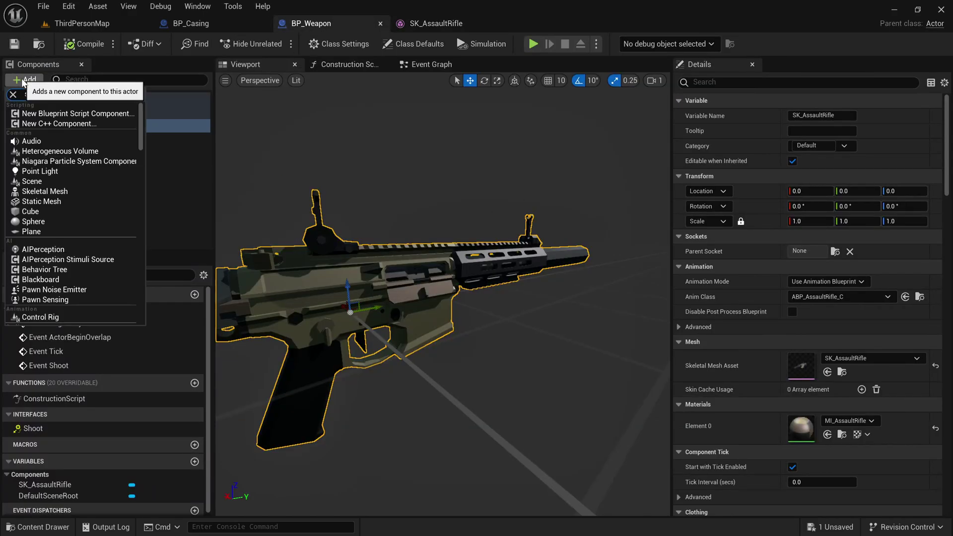
pyautogui.write('sce')
pyautogui.click(63, 140)
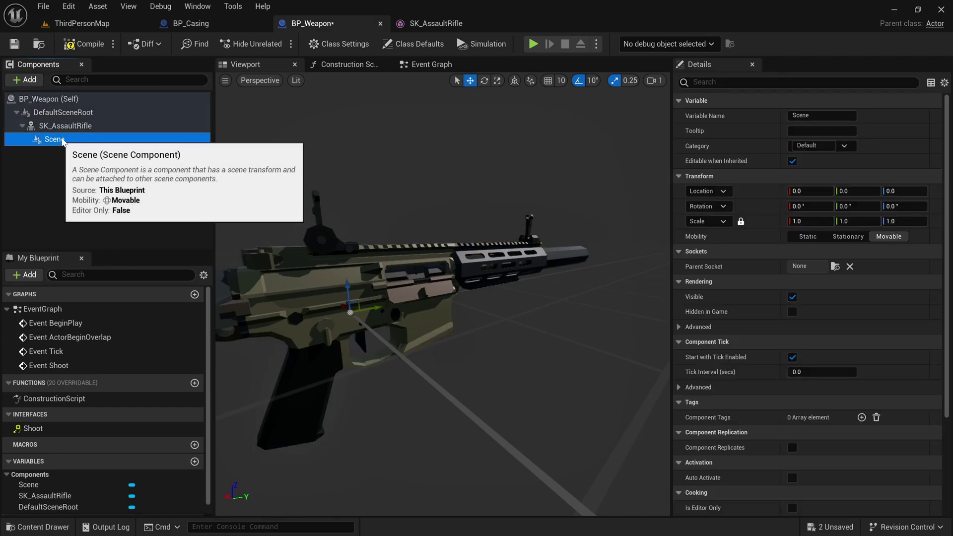
pyautogui.click(834, 268)
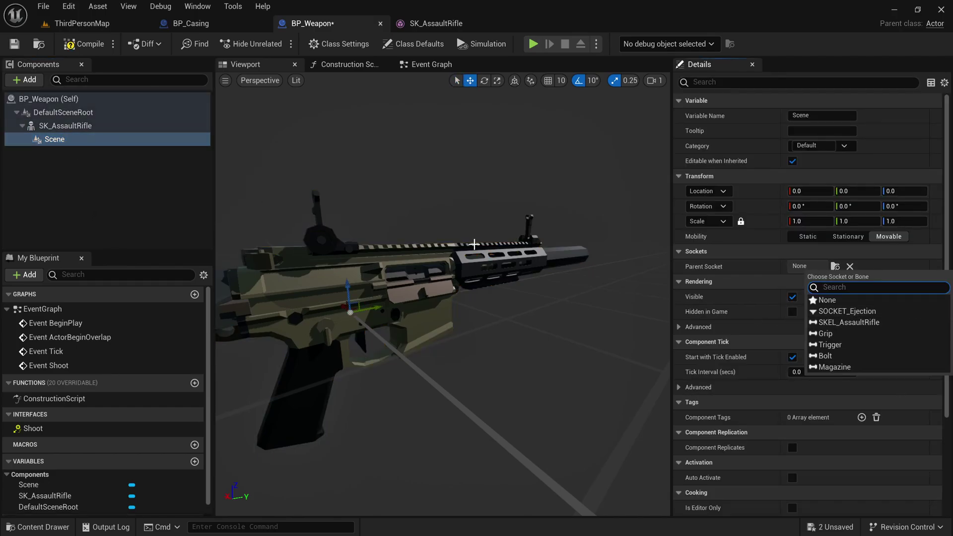
pyautogui.click(855, 311)
# Delete the Scene component from BP_Weapon, and compile and save the Blueprint
pyautogui.click(58, 140)
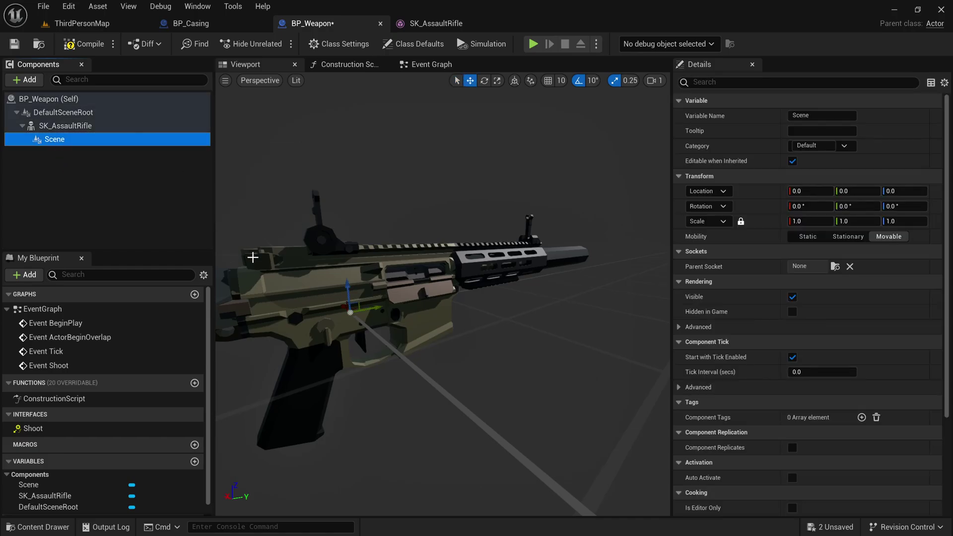
pyautogui.press('Delete')
pyautogui.click(79, 44)
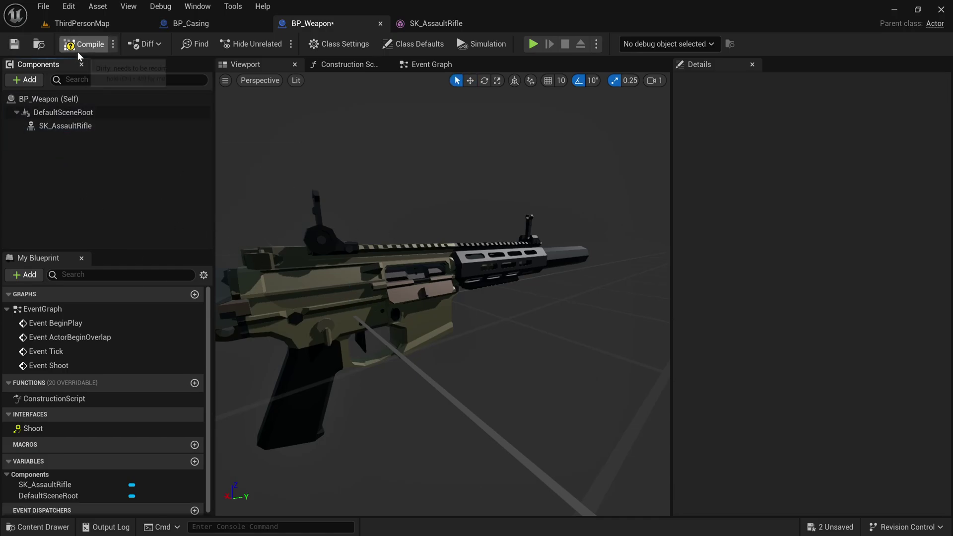
pyautogui.click(14, 44)
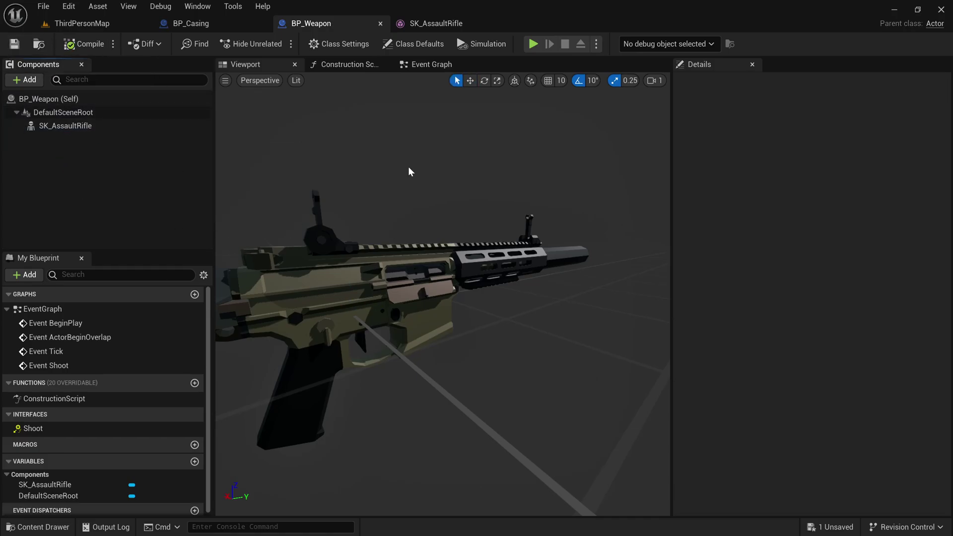
pyautogui.click(233, 25)
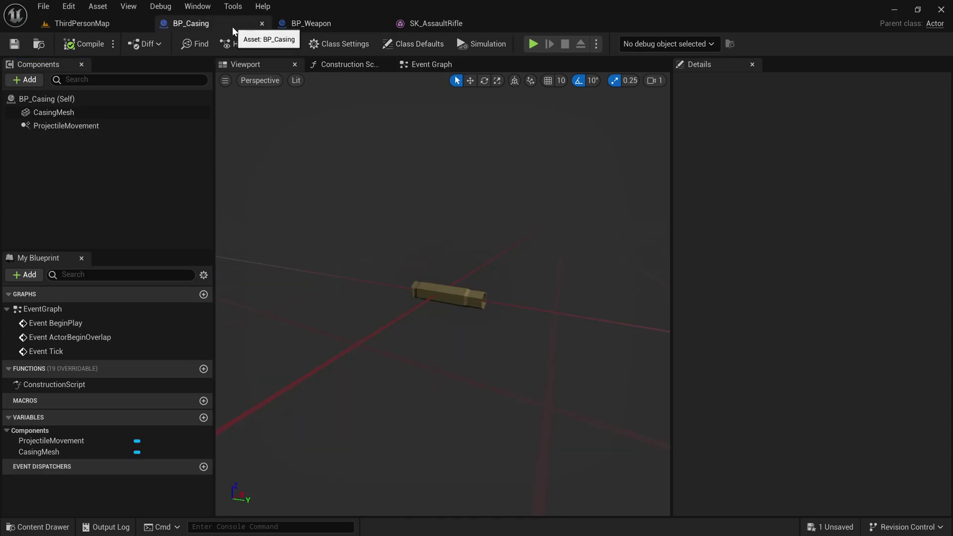
pyautogui.keyDown('alt'); pyautogui.moveTo(478, 275); pyautogui.dragTo(377, 278); pyautogui.keyUp('alt')
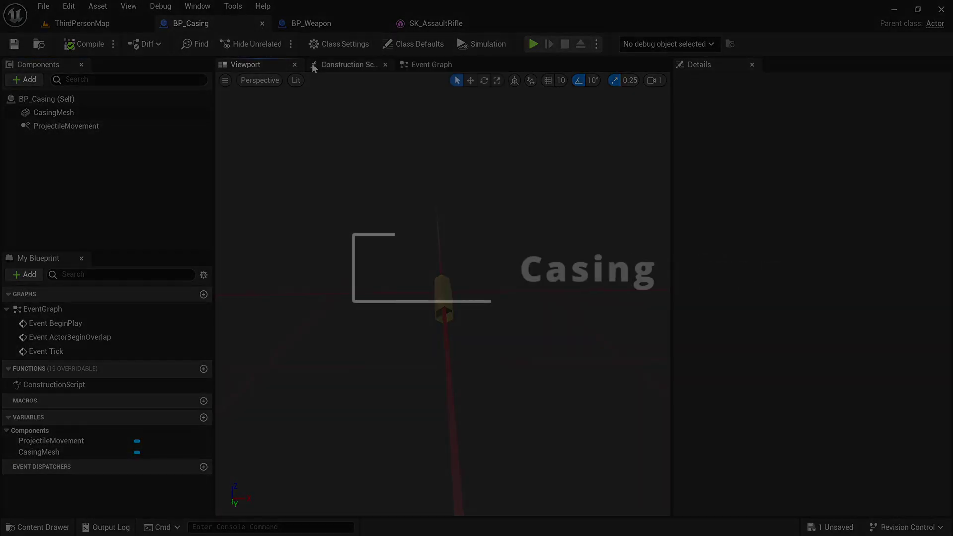
# Add a Spawn Actor from Class node beside the Shoot comment's Play Montage node in BP_Weapon's Event Graph
pyautogui.click(320, 26)
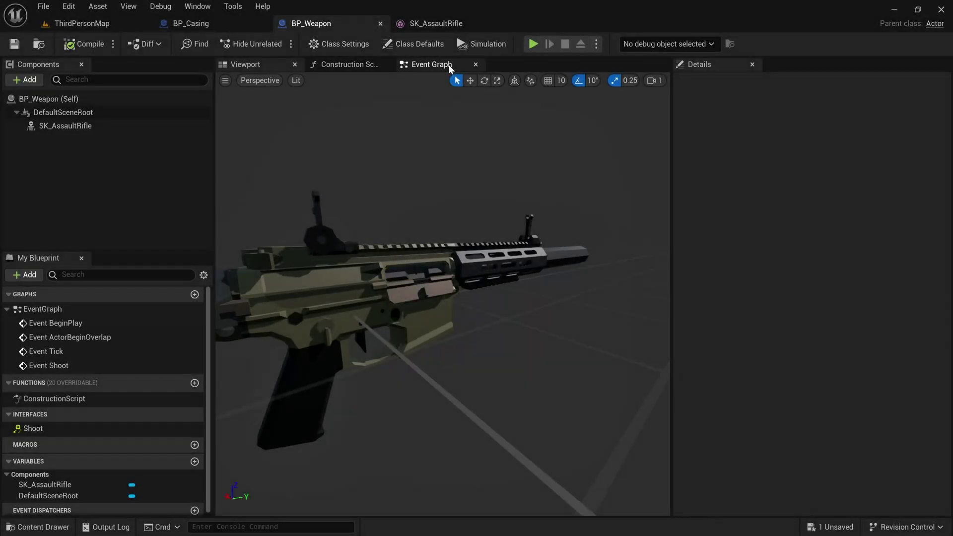
pyautogui.click(447, 65)
pyautogui.moveTo(250, 150); pyautogui.dragTo(305, 190)
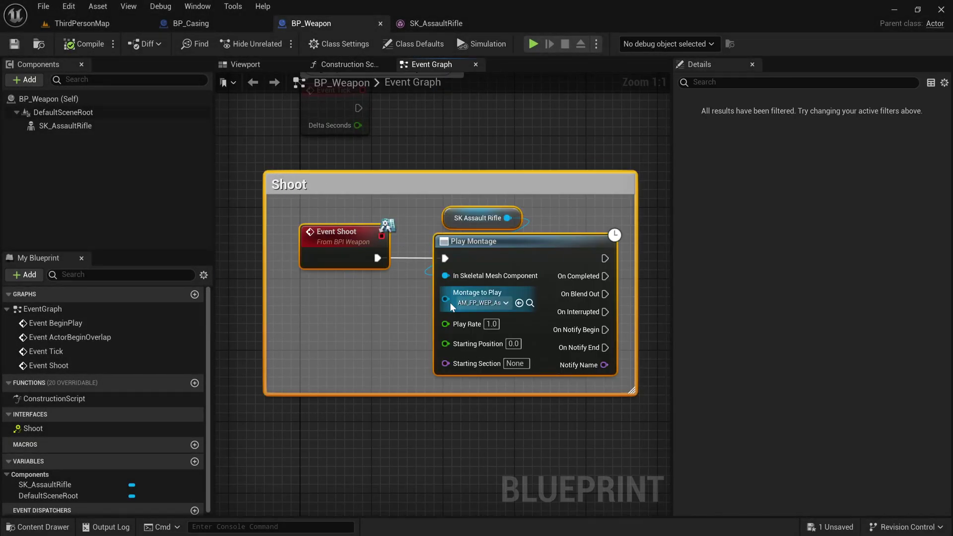
pyautogui.moveTo(538, 143); pyautogui.dragTo(348, 127, button='right')
pyautogui.click(478, 219)
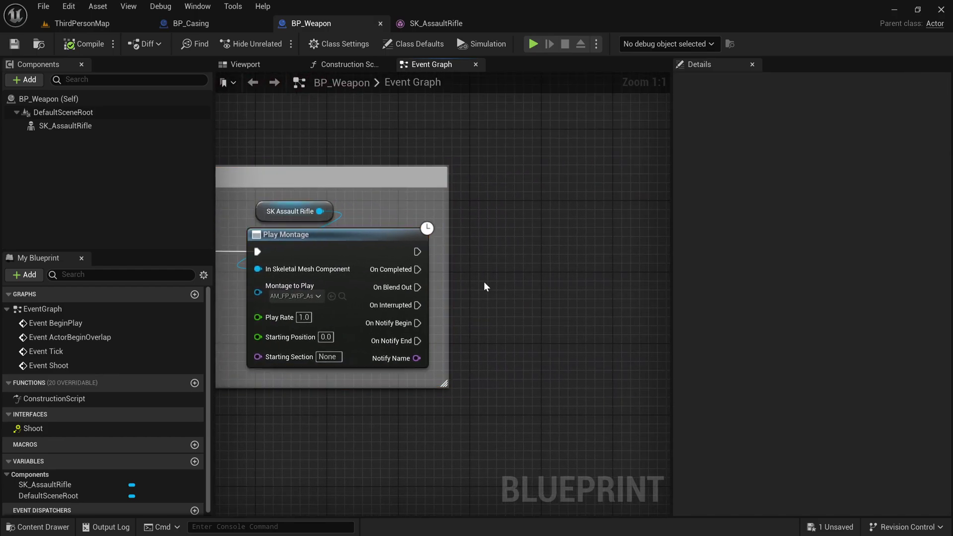
pyautogui.rightClick(499, 240)
pyautogui.write('spawn actor')
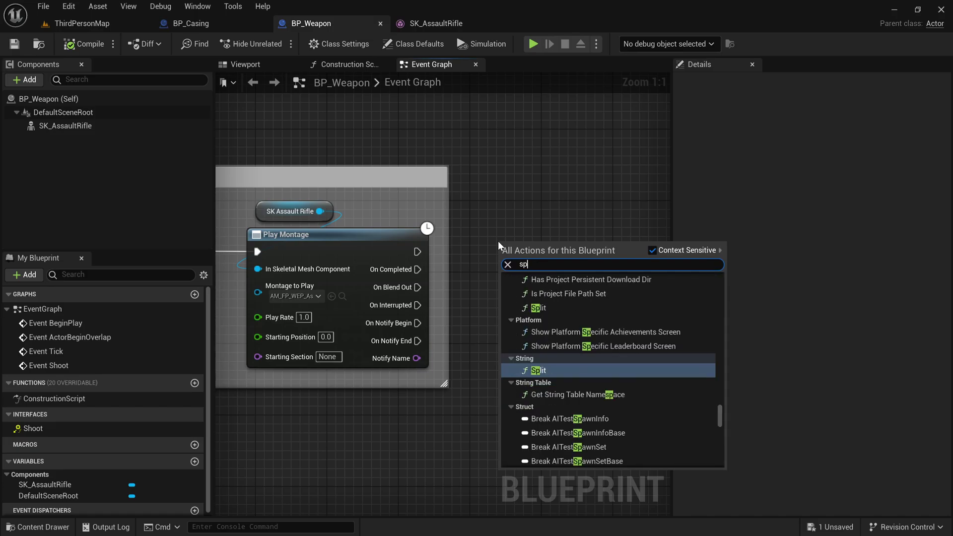
pyautogui.press('Return')
pyautogui.moveTo(598, 193); pyautogui.dragTo(499, 168, button='right')
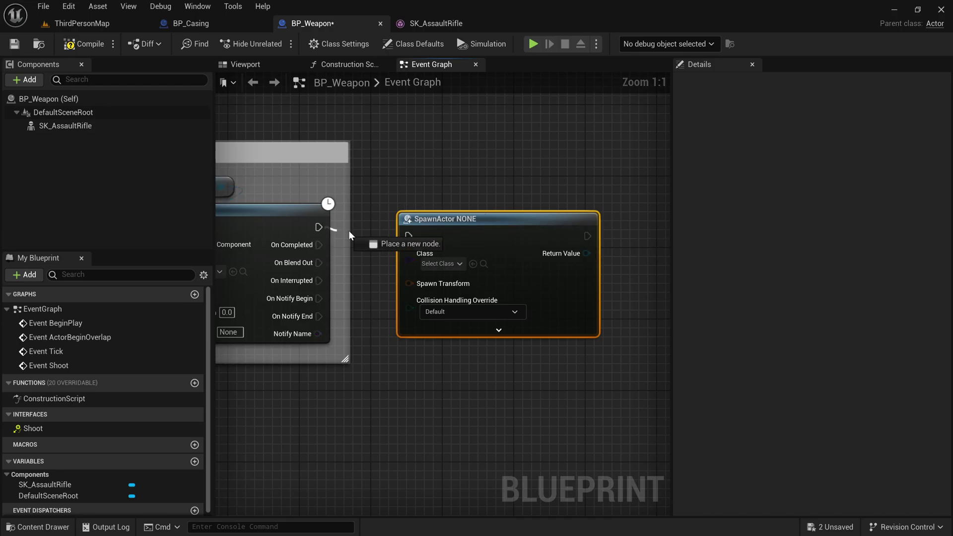
# Connect Play Montage's execution output to the SpawnActor node and set its class to BP_Casing
pyautogui.moveTo(416, 233); pyautogui.dragTo(476, 192)
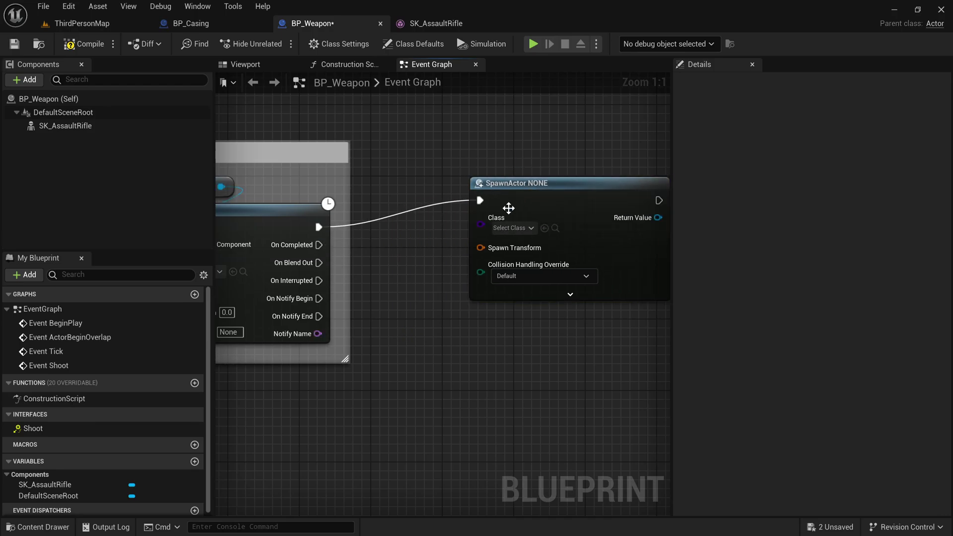
pyautogui.click(526, 229)
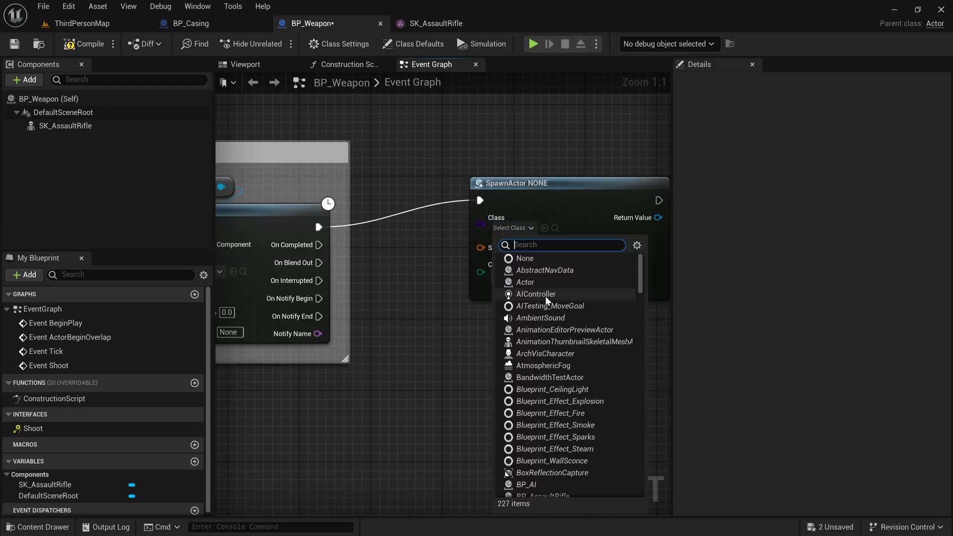
pyautogui.write('casing')
pyautogui.click(535, 273)
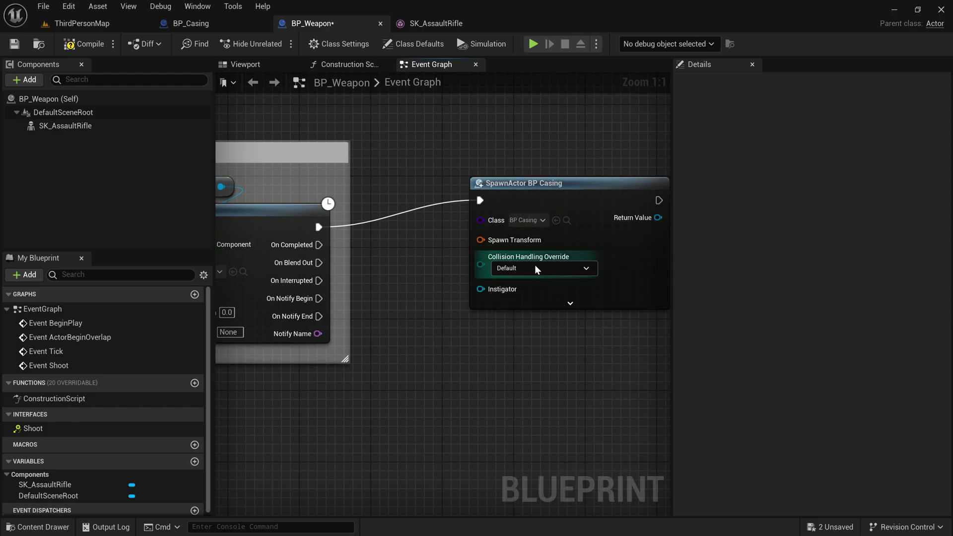
# Add a reroute point to the wire between Play Montage and SpawnActor BP Casing, and straighten the connection
pyautogui.moveTo(528, 198); pyautogui.dragTo(510, 198)
pyautogui.doubleClick(360, 223)
pyautogui.keyDown('shift'); pyautogui.click(513, 200); pyautogui.keyUp('shift')
pyautogui.press('q')
pyautogui.click(503, 129)
pyautogui.moveTo(503, 128); pyautogui.dragTo(459, 142, button='right')
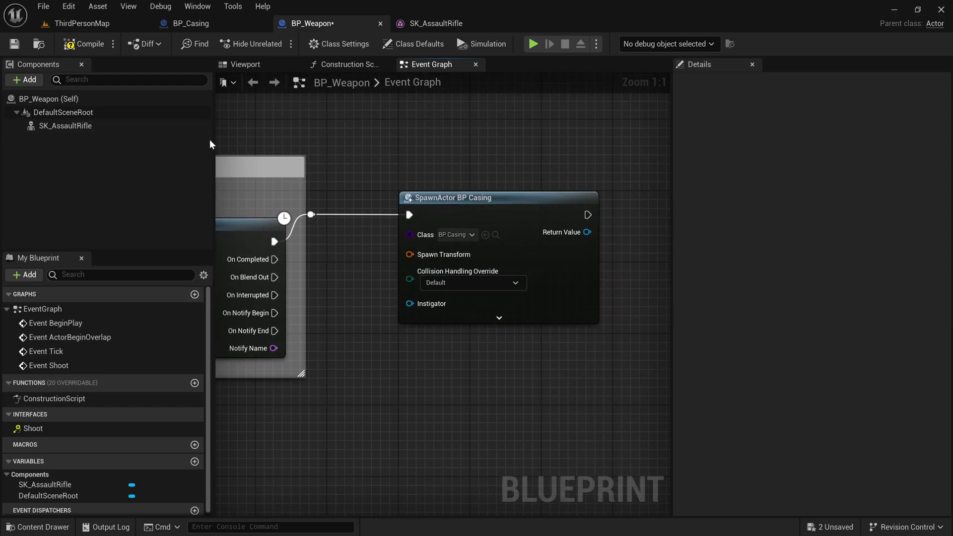
# Add an SK_AssaultRifle reference feeding a Get Socket Transform node, and arrange both above the SpawnActor BP Casing node
pyautogui.moveTo(91, 124); pyautogui.dragTo(416, 157)
pyautogui.moveTo(366, 132); pyautogui.dragTo(366, 132)
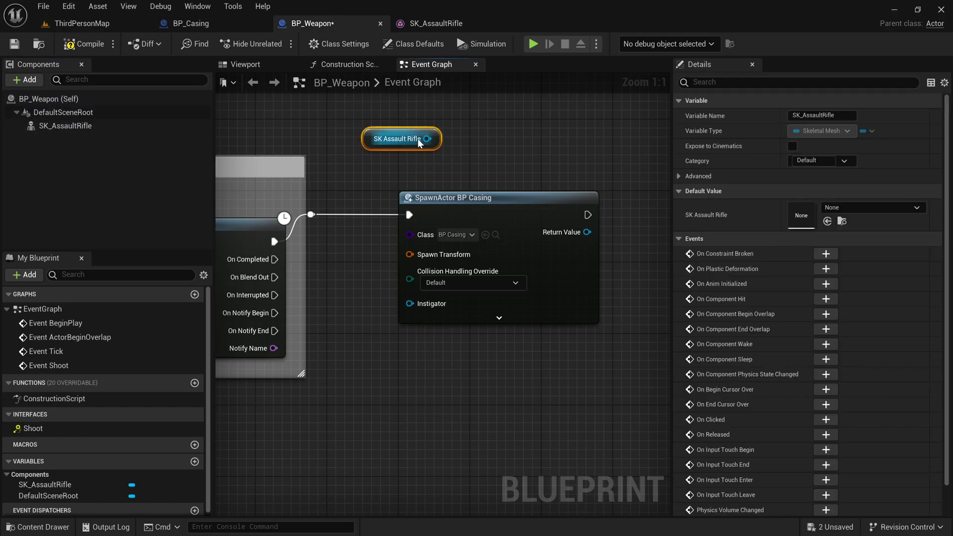
pyautogui.moveTo(427, 139); pyautogui.dragTo(478, 114)
pyautogui.write('get socket ')
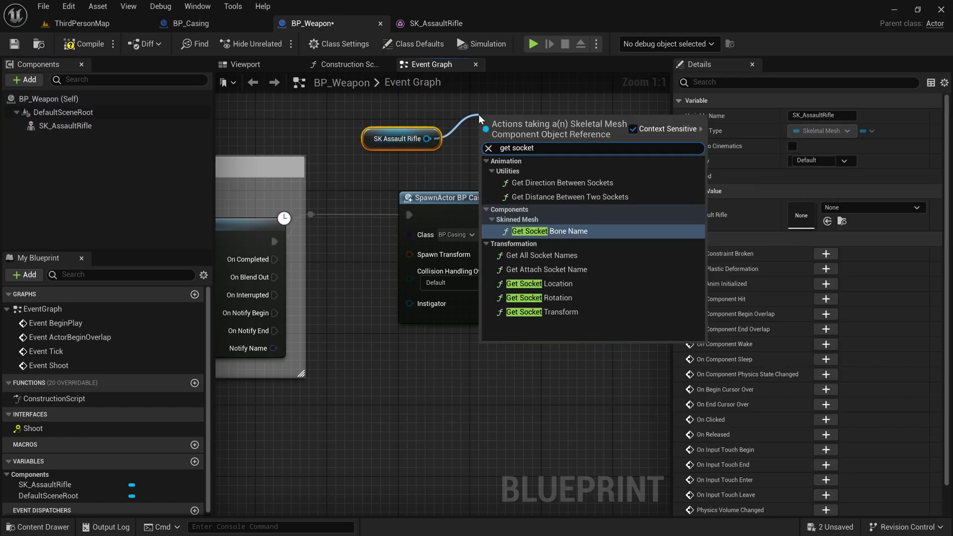
pyautogui.write('tra')
pyautogui.press('Return')
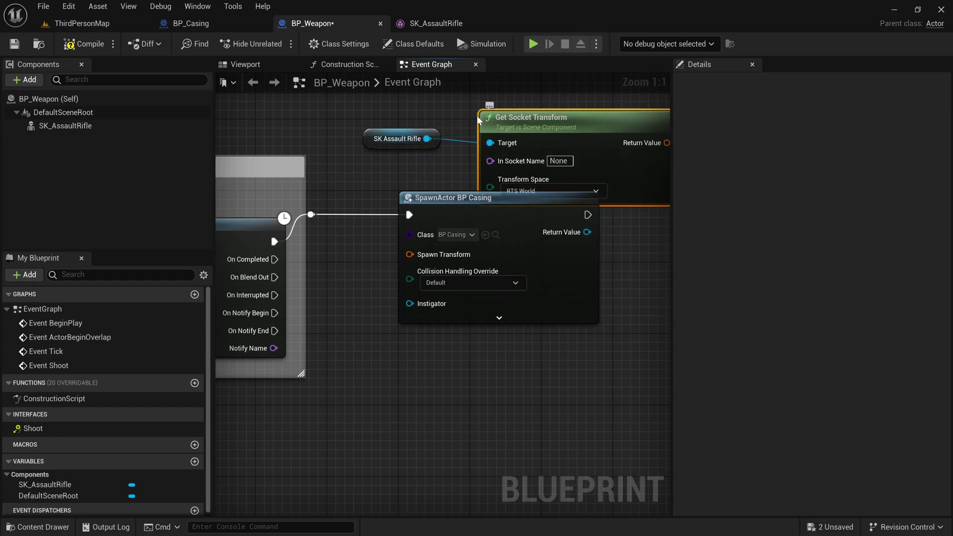
pyautogui.moveTo(499, 111); pyautogui.dragTo(459, 178, button='right')
pyautogui.moveTo(317, 152); pyautogui.dragTo(479, 194)
pyautogui.click(432, 105)
# Set Get Socket Transform's socket name to SOCKET_Ejection and connect its return value to SpawnActor's Spawn Transform
pyautogui.click(430, 24)
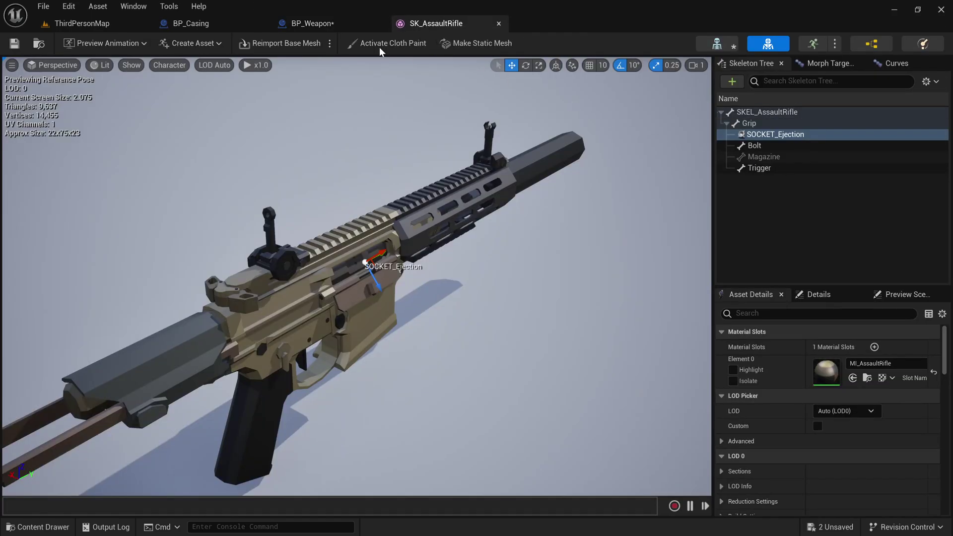
pyautogui.click(317, 24)
pyautogui.click(449, 192)
pyautogui.write('SOCKET_E')
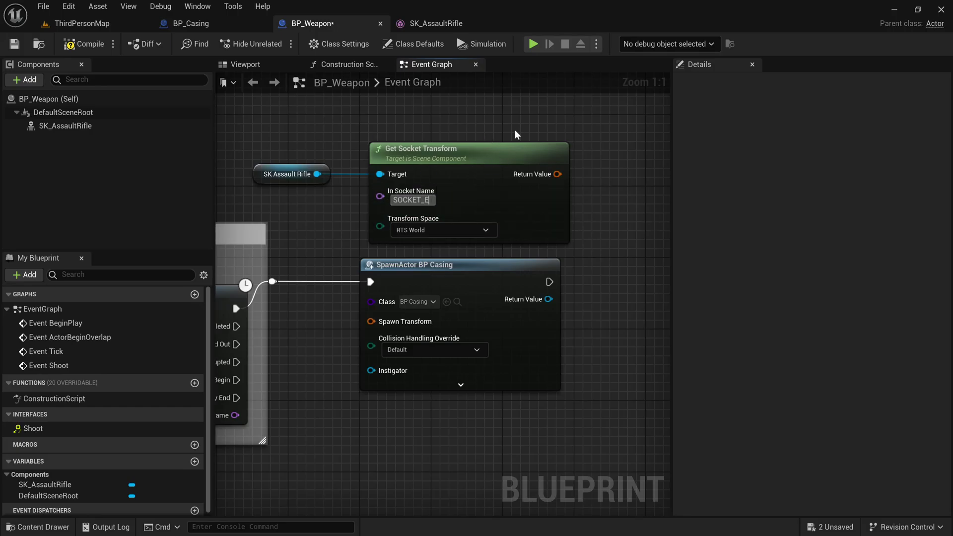
pyautogui.write('jection')
pyautogui.press('Return')
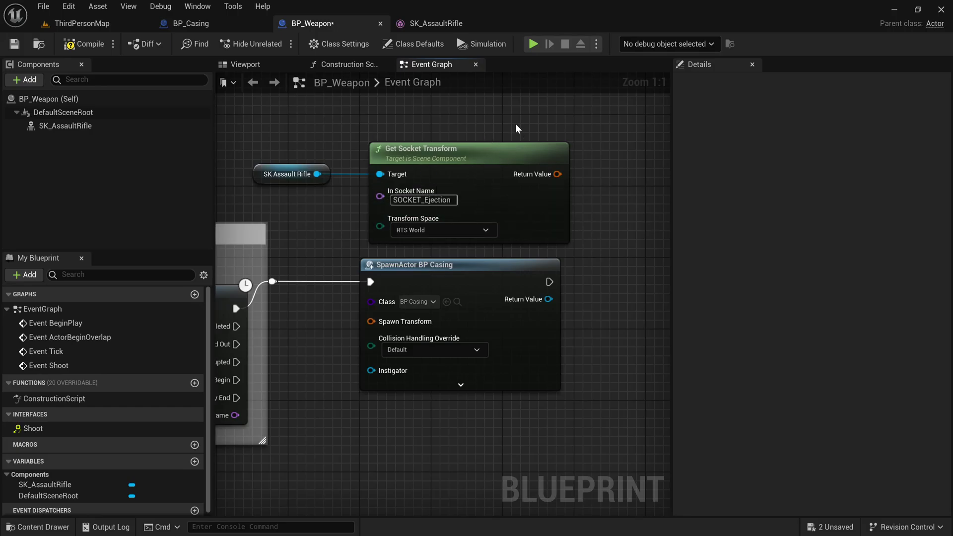
pyautogui.moveTo(558, 173); pyautogui.dragTo(377, 322)
# Set SpawnActor's Collision Handling Override to Always Spawn, Ignore Collisions, and compile and save BP_Weapon
pyautogui.click(405, 349)
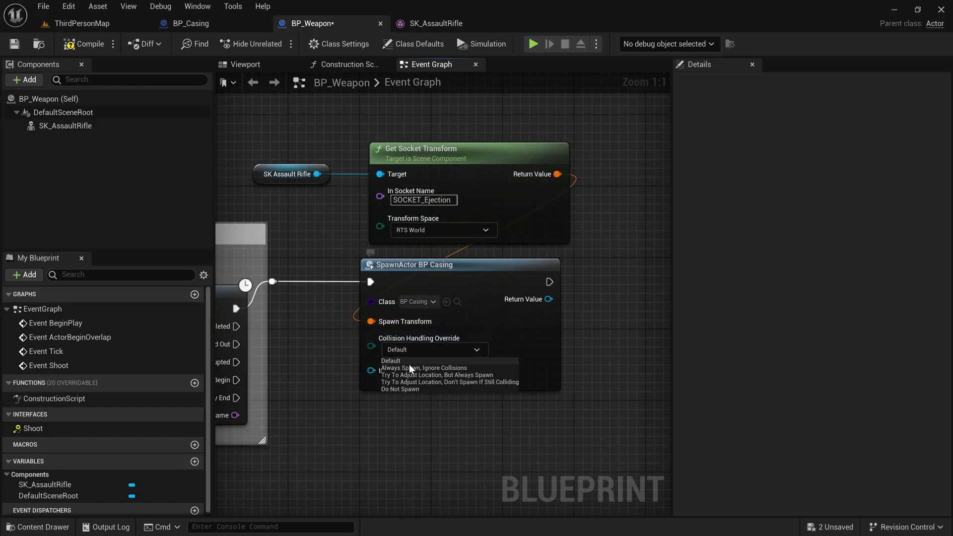
pyautogui.click(410, 367)
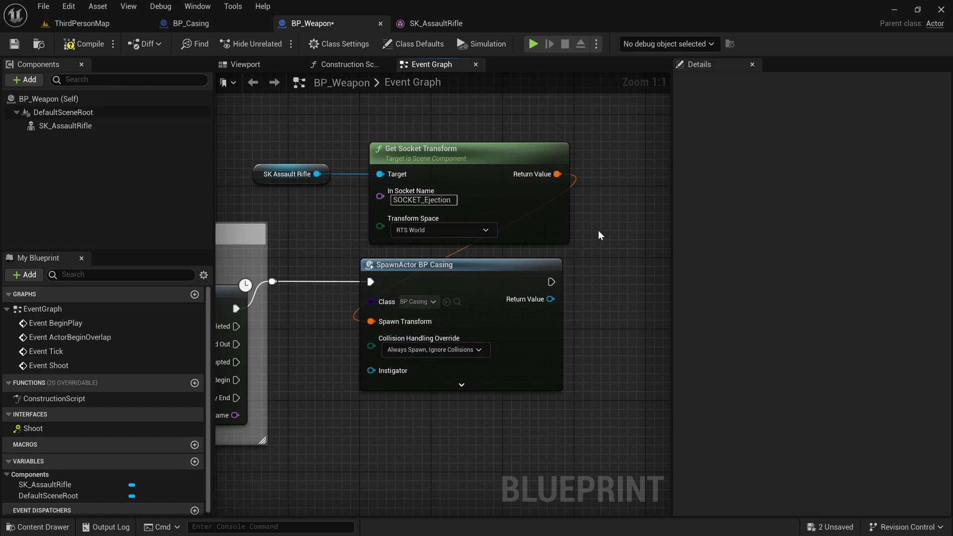
pyautogui.click(82, 44)
pyautogui.click(14, 44)
# Play-test ThirdPersonMap in full screen, firing the rifle to check how the casings eject
pyautogui.click(94, 23)
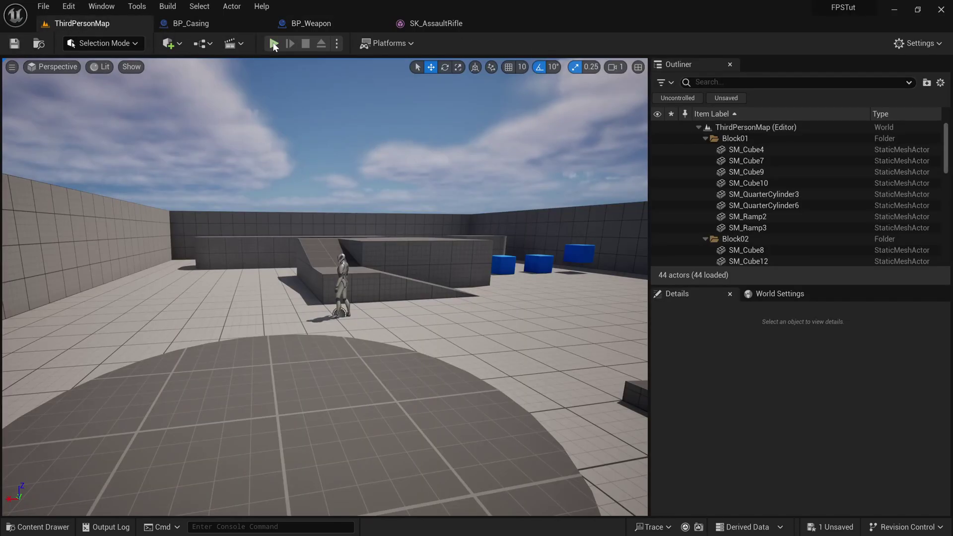
pyautogui.hotkey('alt', 'p')
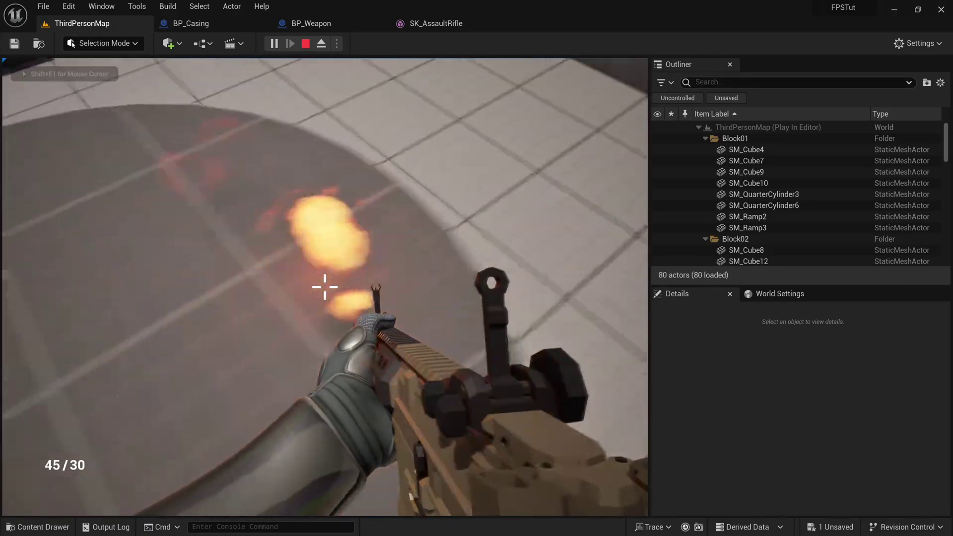
pyautogui.moveTo(325, 286); pyautogui.dragTo(325, 287)
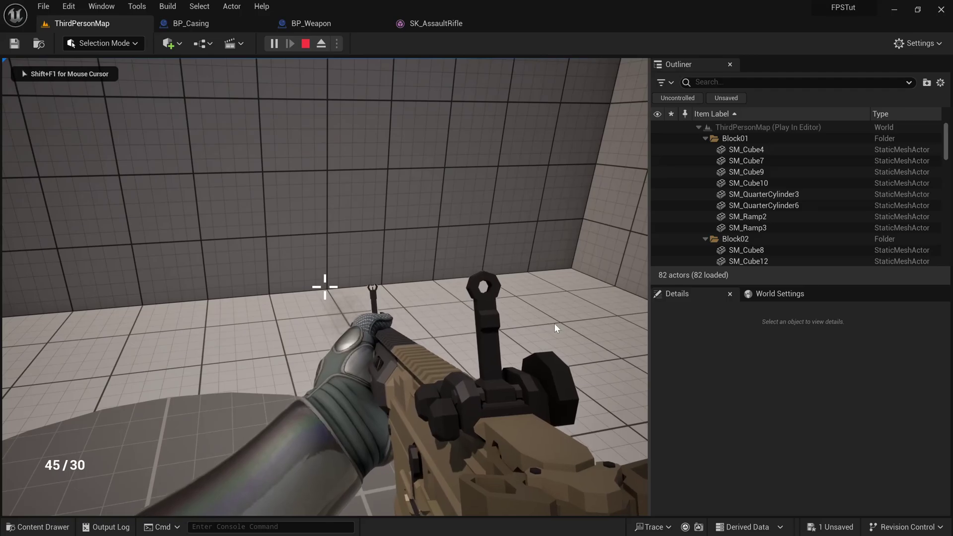
pyautogui.press('F11')
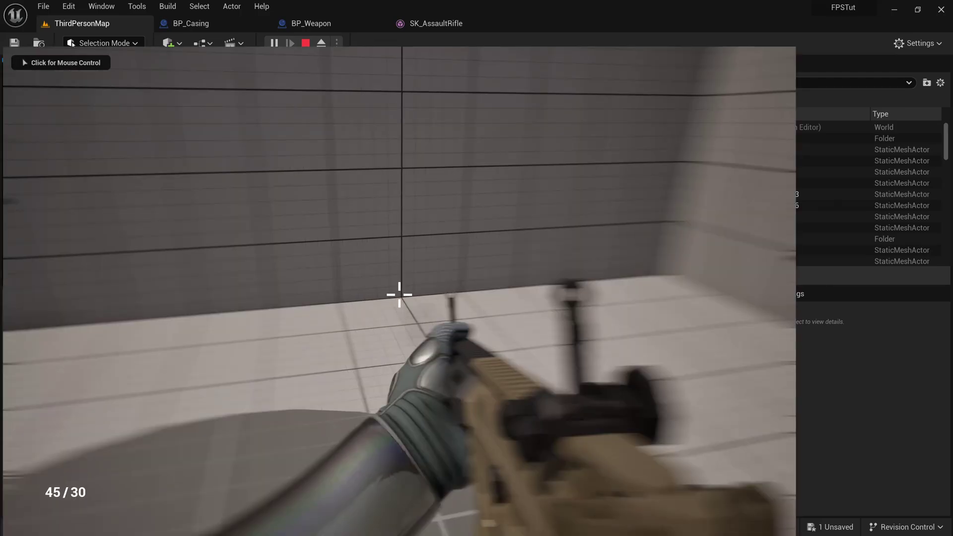
pyautogui.click(476, 268)
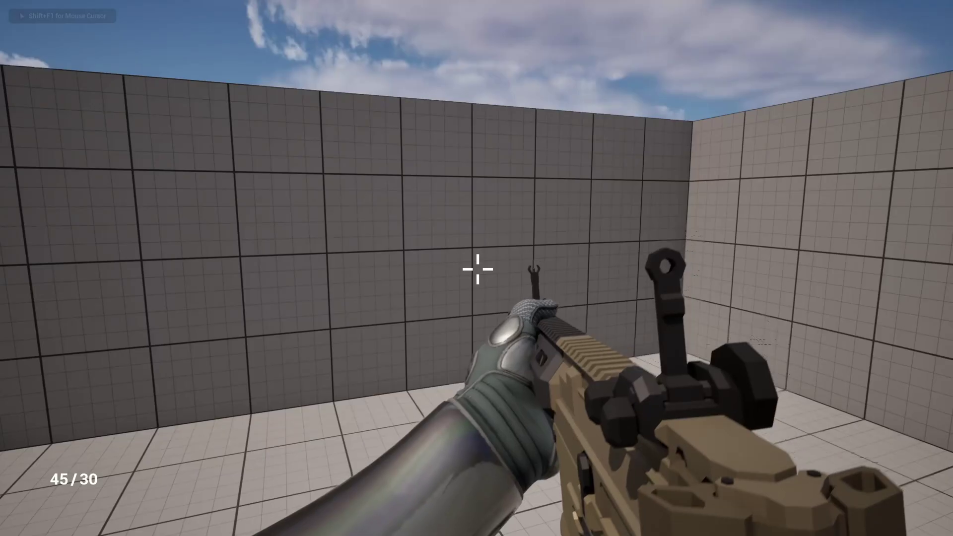
pyautogui.moveTo(477, 268); pyautogui.dragTo(476, 268)
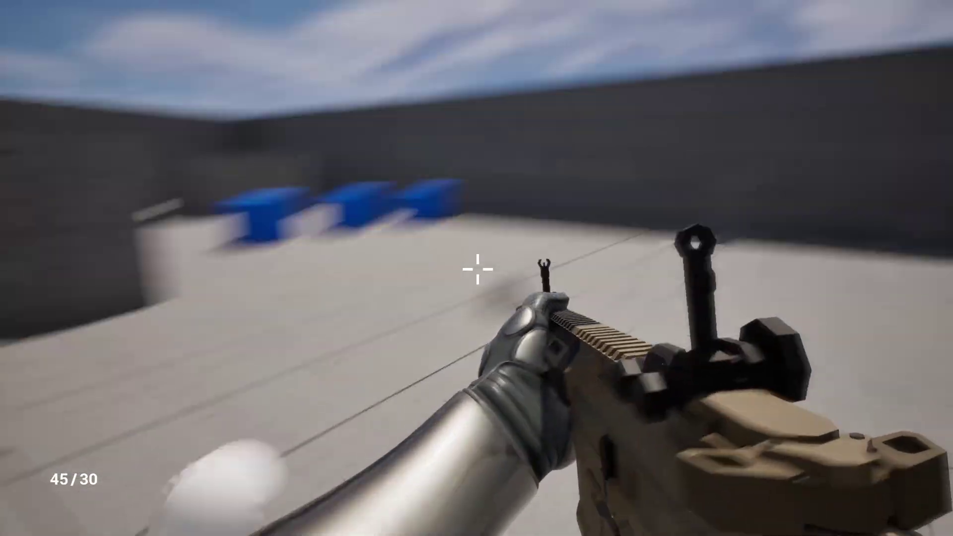
pyautogui.click(478, 269)
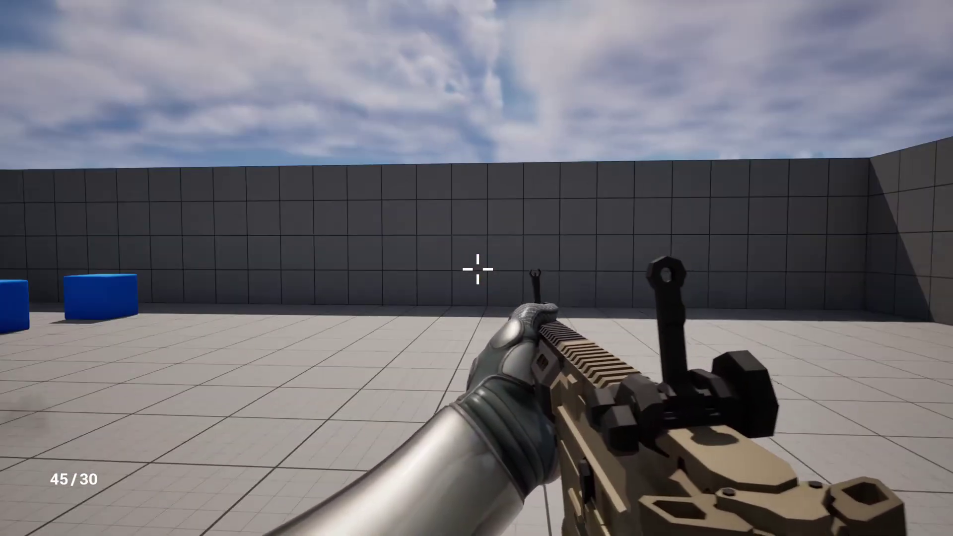
pyautogui.press('F11')
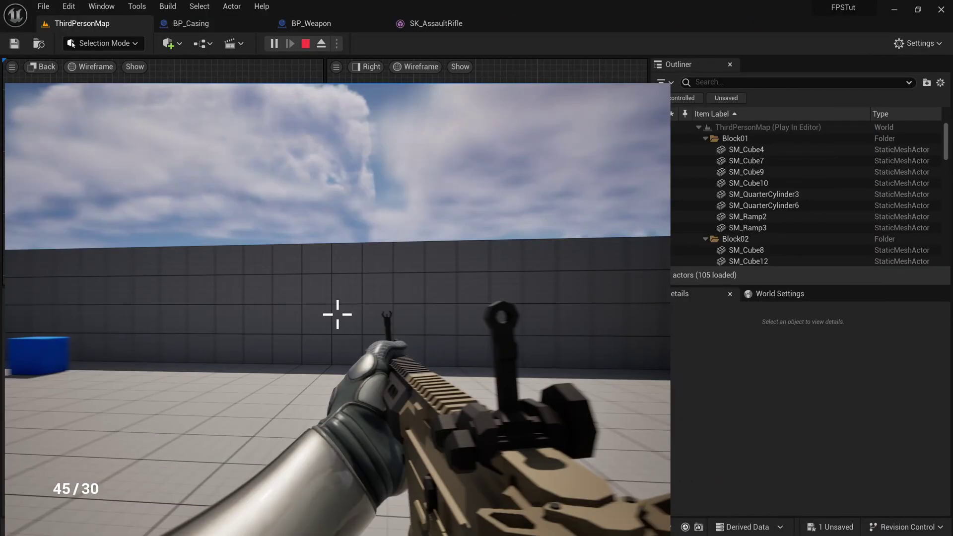
pyautogui.press('Escape')
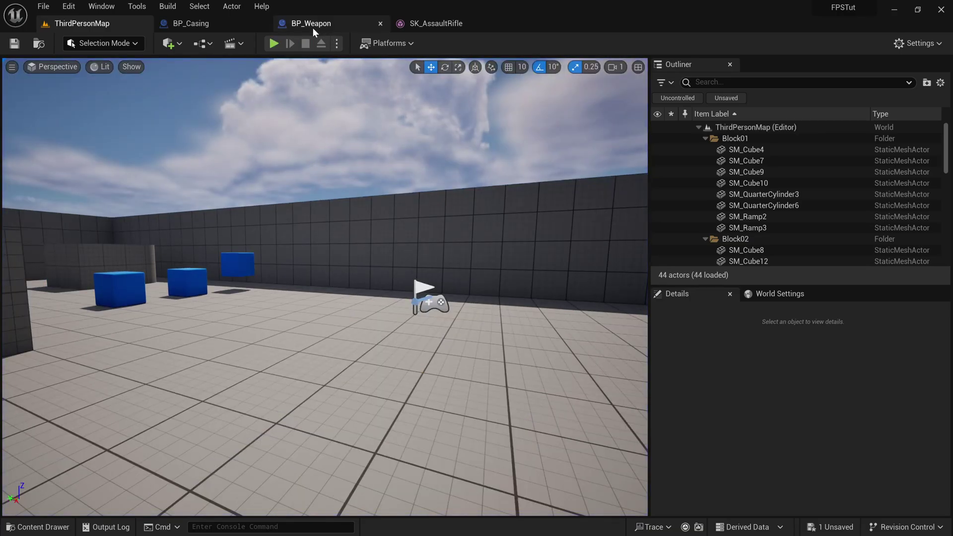
# Set the ProjectileMovement component's Initial Speed to 600 in BP_Casing and compile the Blueprint
pyautogui.click(188, 25)
pyautogui.click(98, 126)
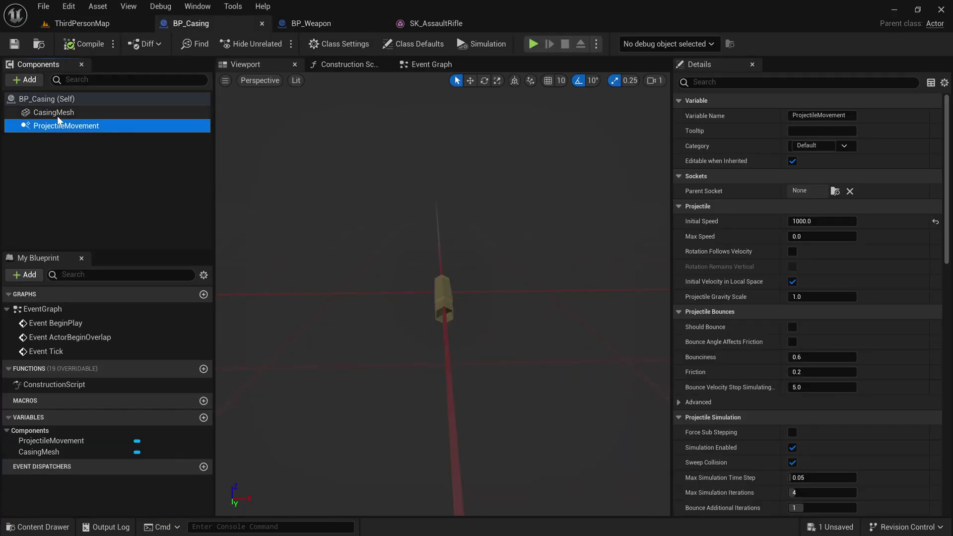
pyautogui.click(822, 221)
pyautogui.write('600')
pyautogui.press('Return')
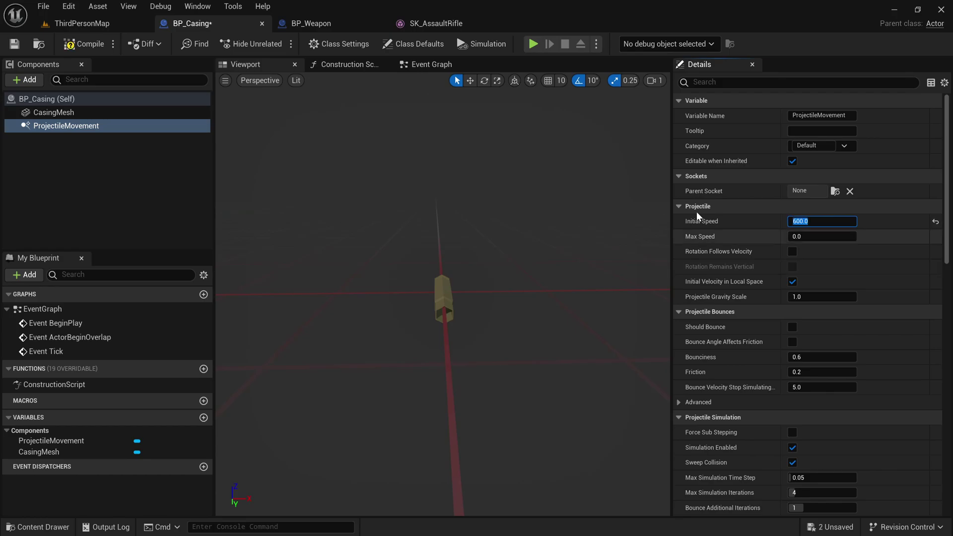
pyautogui.click(84, 44)
# Play-test ThirdPersonMap again, firing the rifle to check the casings' ejection speed
pyautogui.click(109, 24)
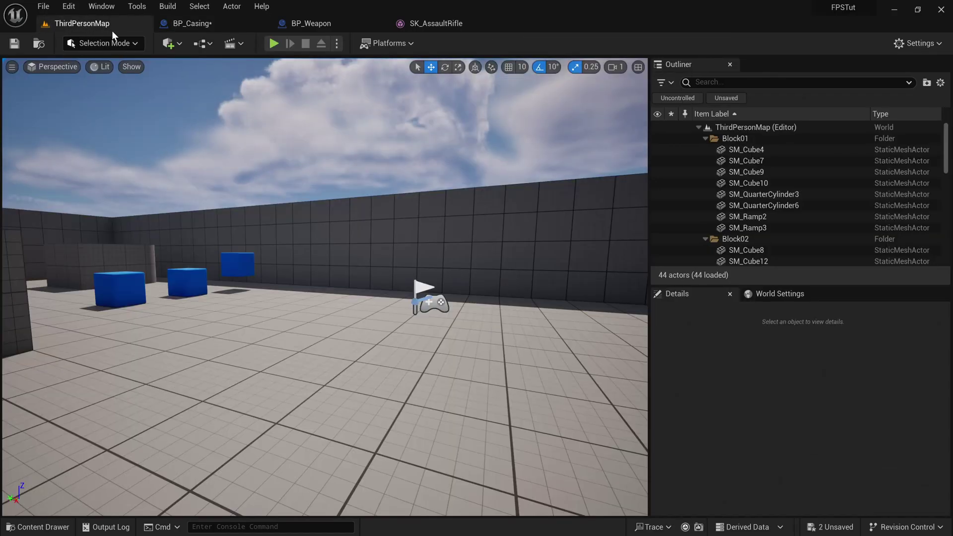
pyautogui.click(276, 43)
pyautogui.click(362, 179)
pyautogui.click(324, 287)
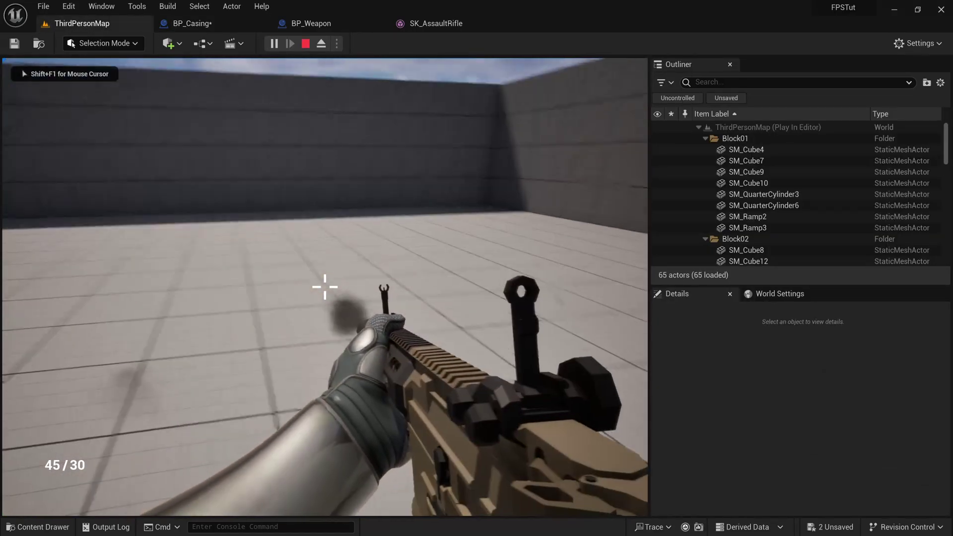
pyautogui.click(324, 287)
pyautogui.moveTo(325, 287); pyautogui.dragTo(325, 287)
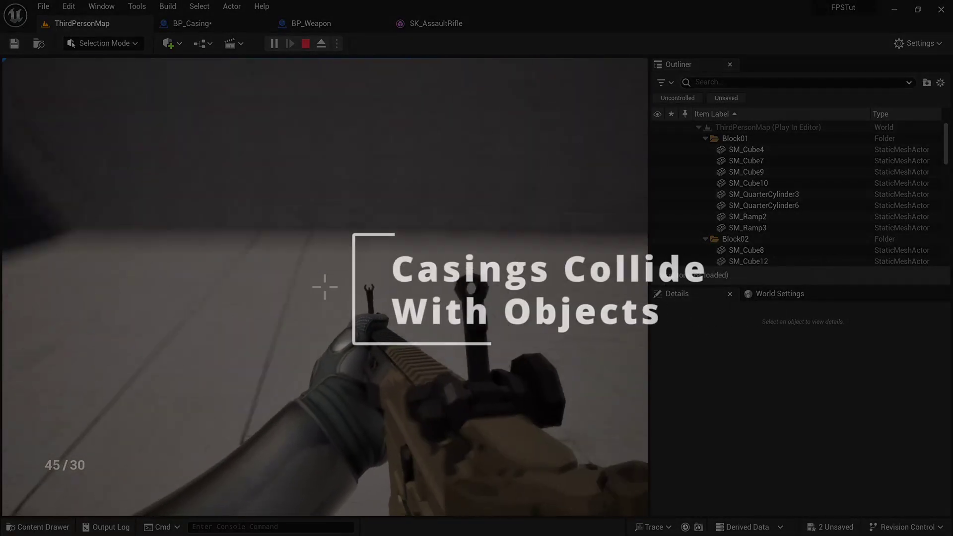
pyautogui.press('Escape')
# Set the Collision Presets of BP_Casing's CasingMesh component to Custom
pyautogui.click(194, 23)
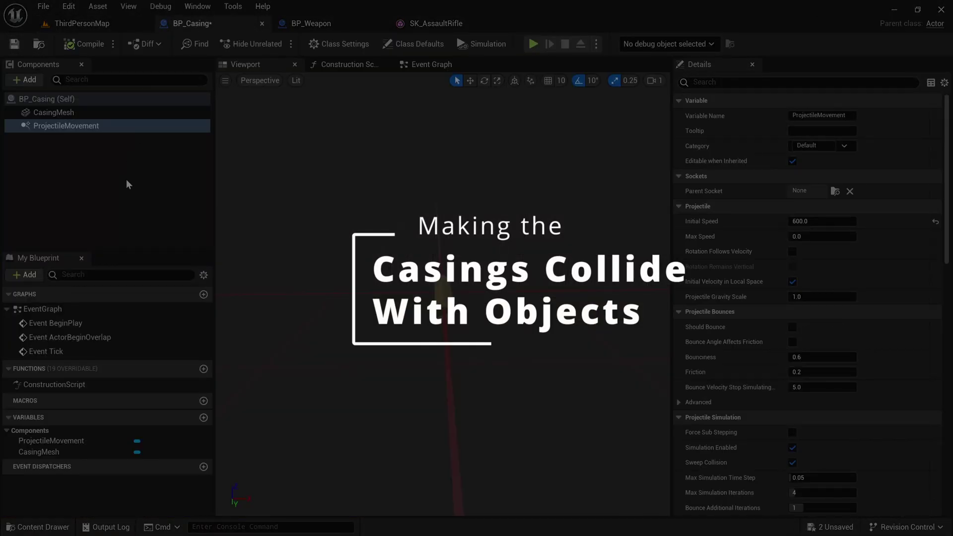
pyautogui.click(67, 111)
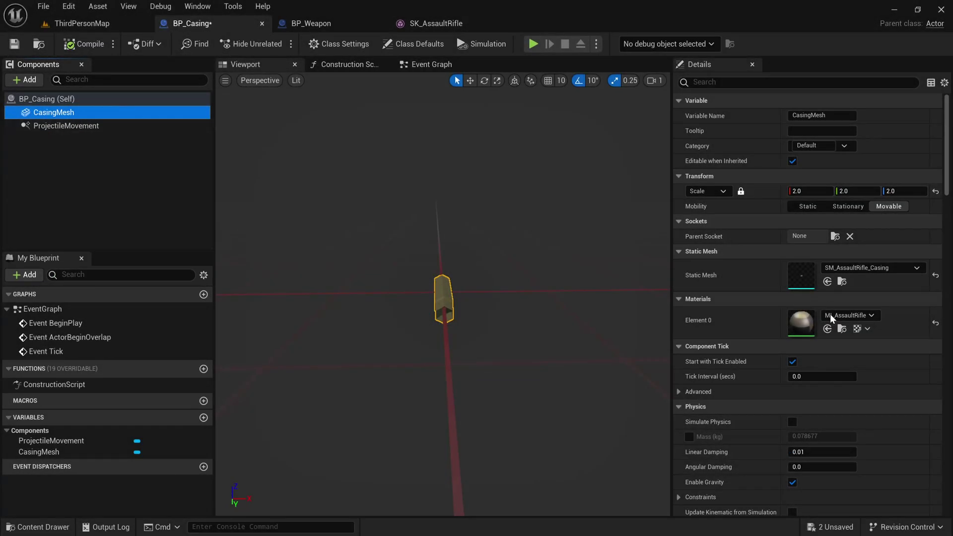
pyautogui.scroll(-3, 826, 345)
pyautogui.scroll(-8, 826, 345)
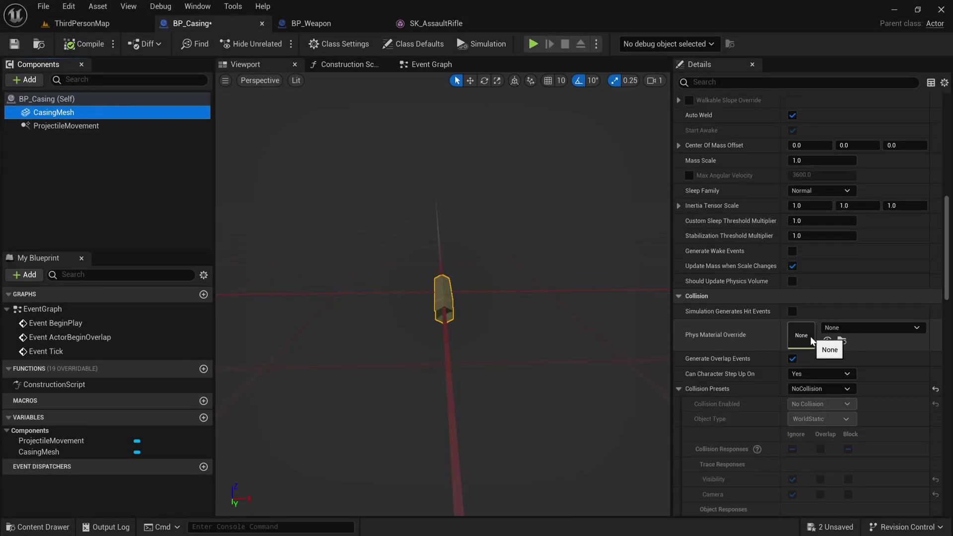
pyautogui.click(824, 388)
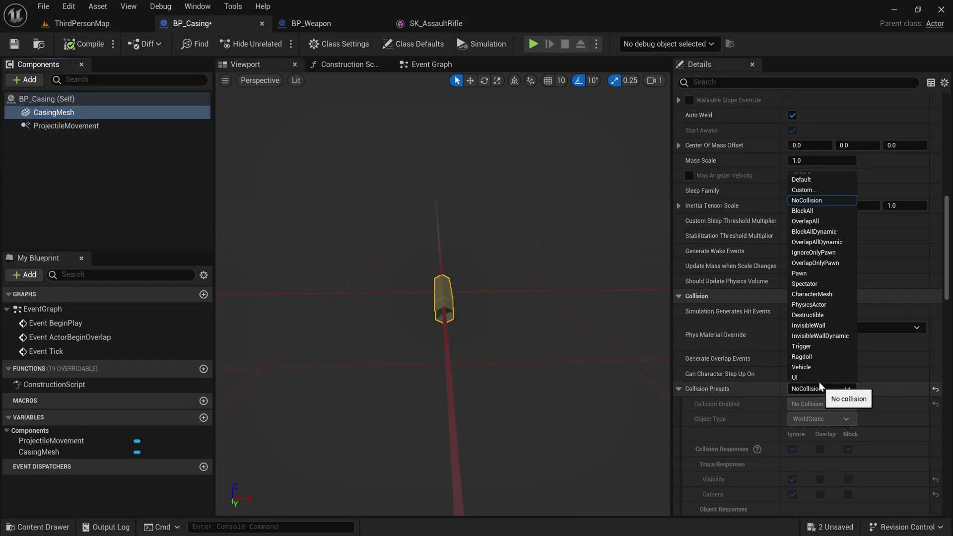
pyautogui.click(818, 181)
pyautogui.click(821, 389)
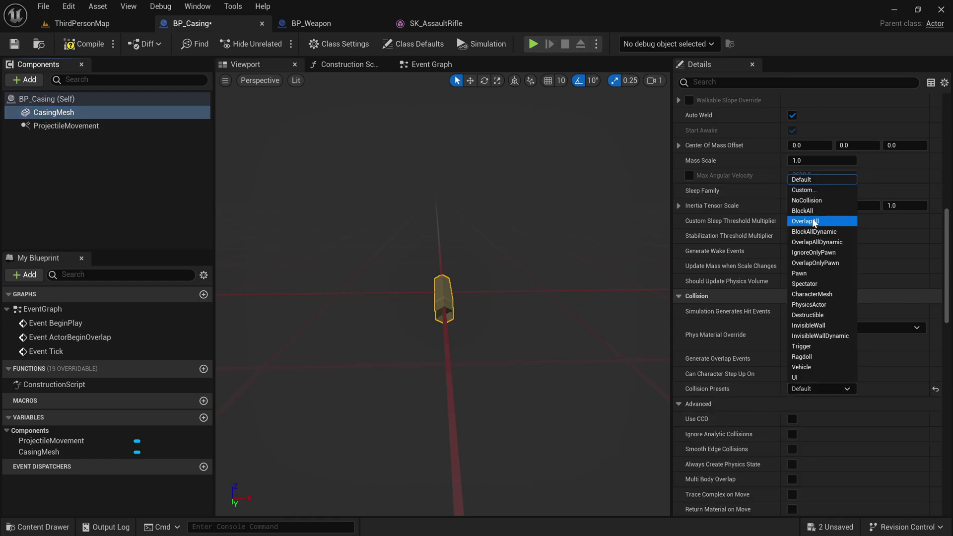
pyautogui.click(815, 191)
# Set CasingMesh's collision responses to Block all but ignore Pawn, Visibility and Camera, and compile and save BP_Casing
pyautogui.scroll(-5, 800, 371)
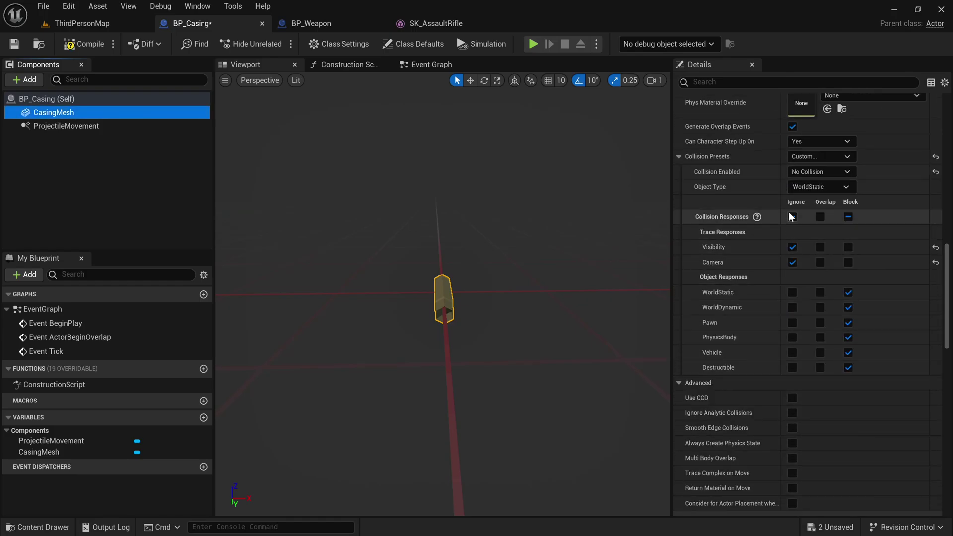
pyautogui.click(848, 217)
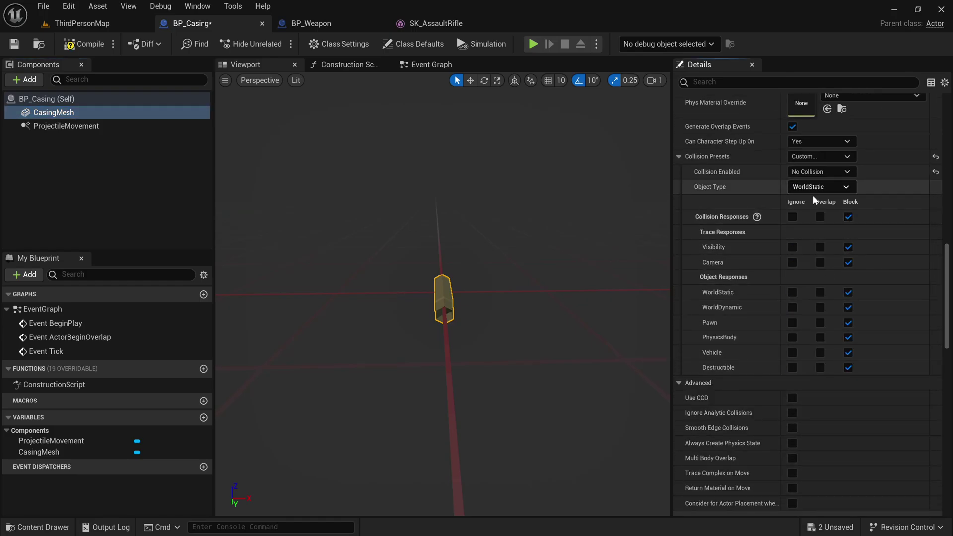
pyautogui.click(792, 322)
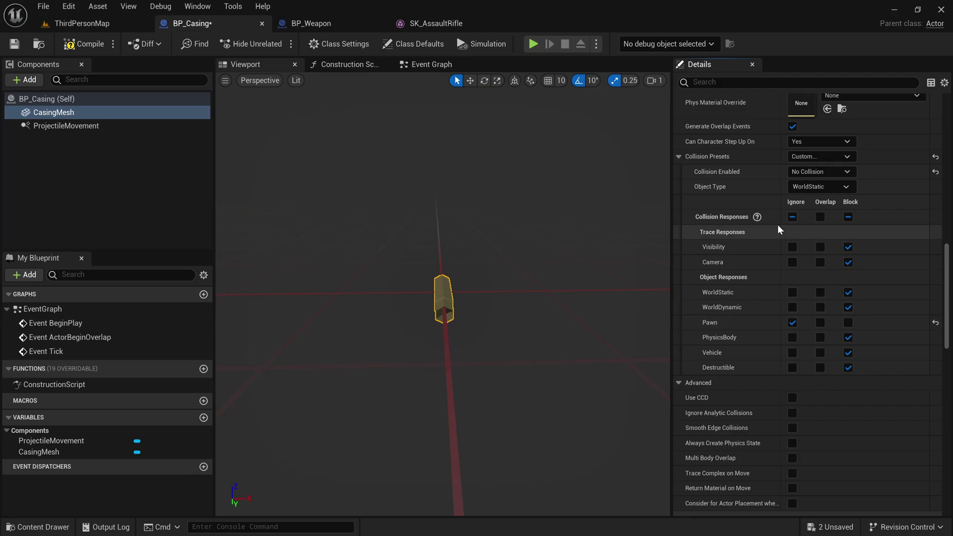
pyautogui.click(792, 246)
pyautogui.click(792, 262)
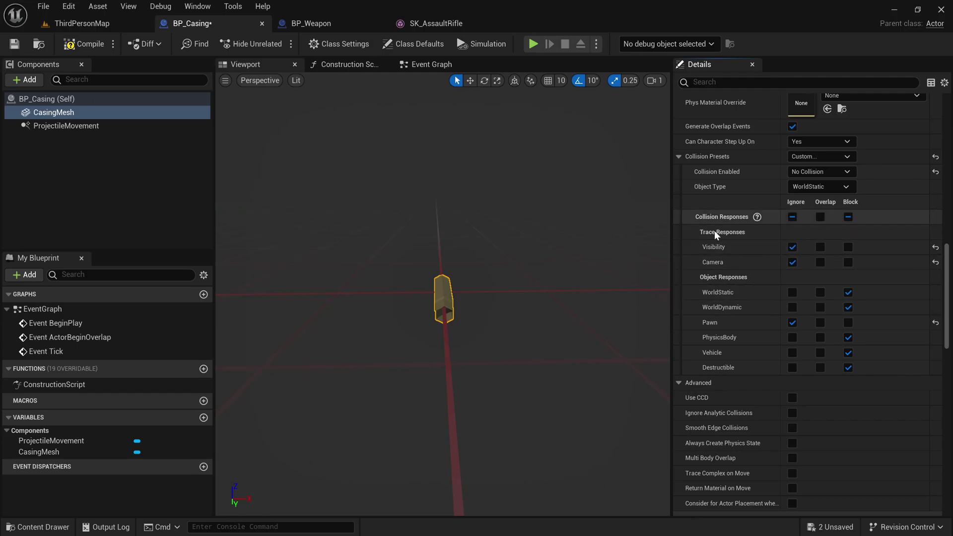
pyautogui.click(103, 44)
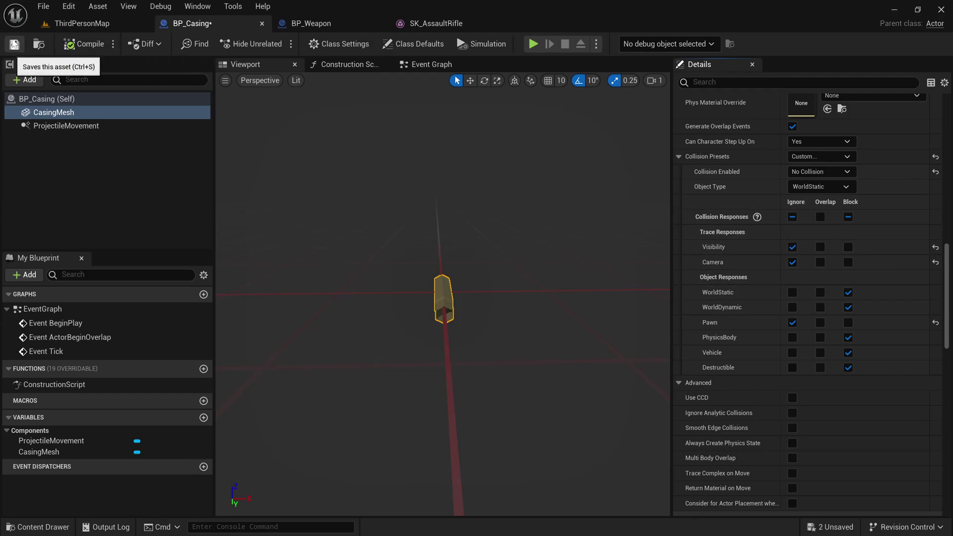
pyautogui.click(13, 43)
# Play-test ThirdPersonMap, firing the rifle at several spots to check whether the casings collide with the floor
pyautogui.click(82, 23)
pyautogui.click(275, 42)
pyautogui.click(405, 201)
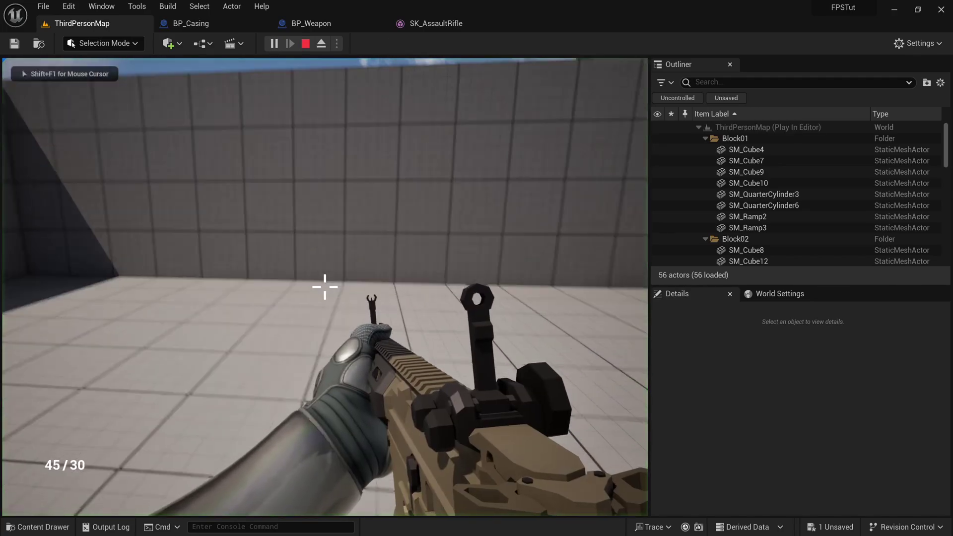
pyautogui.click(404, 201)
pyautogui.click(324, 287)
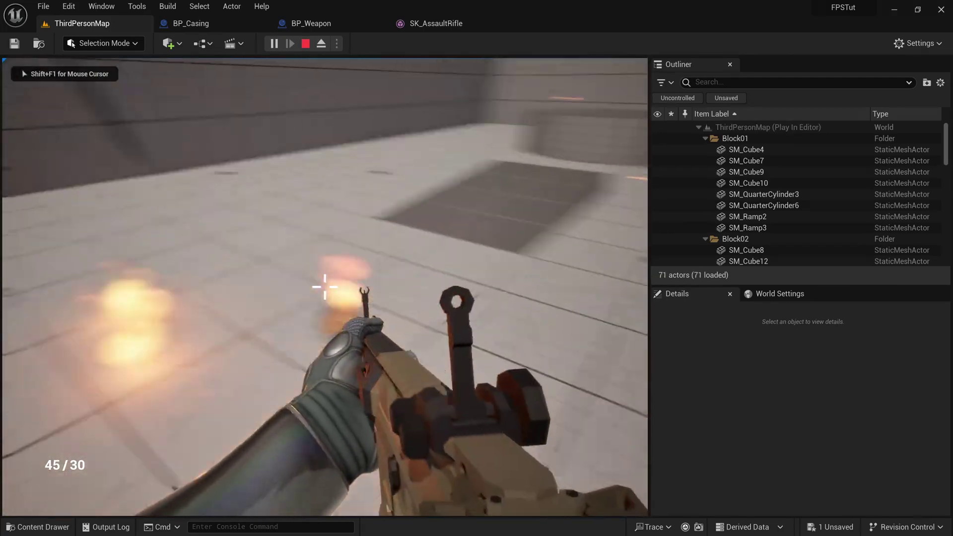
pyautogui.click(325, 286)
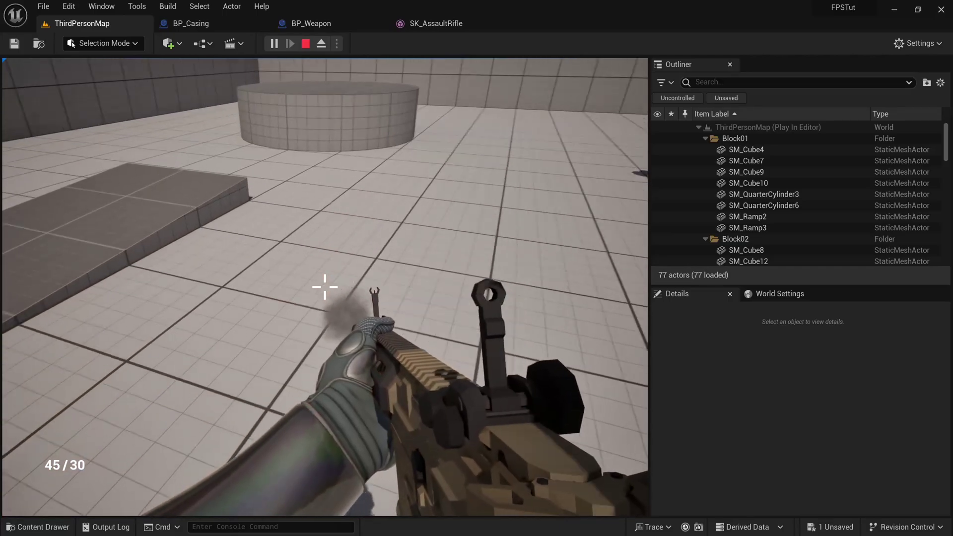
pyautogui.click(324, 287)
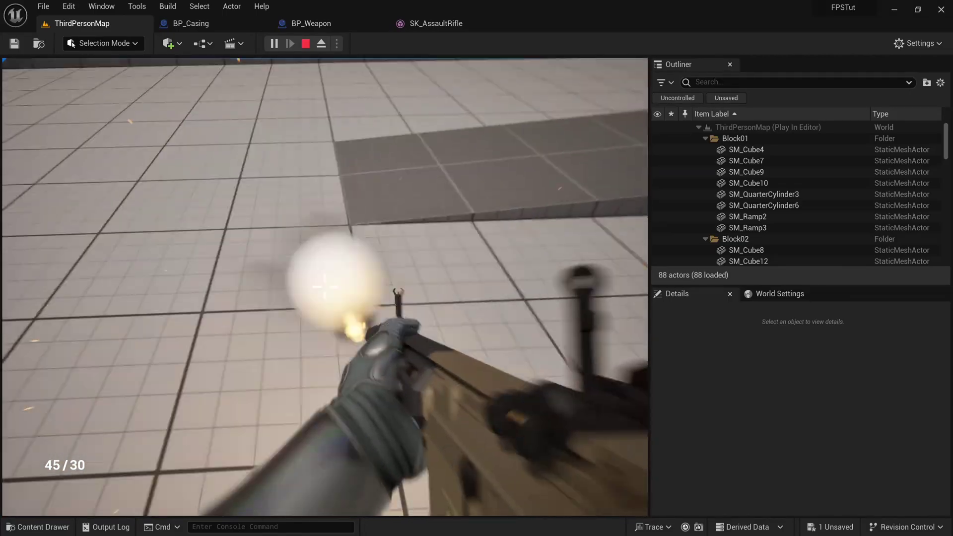
pyautogui.click(325, 287)
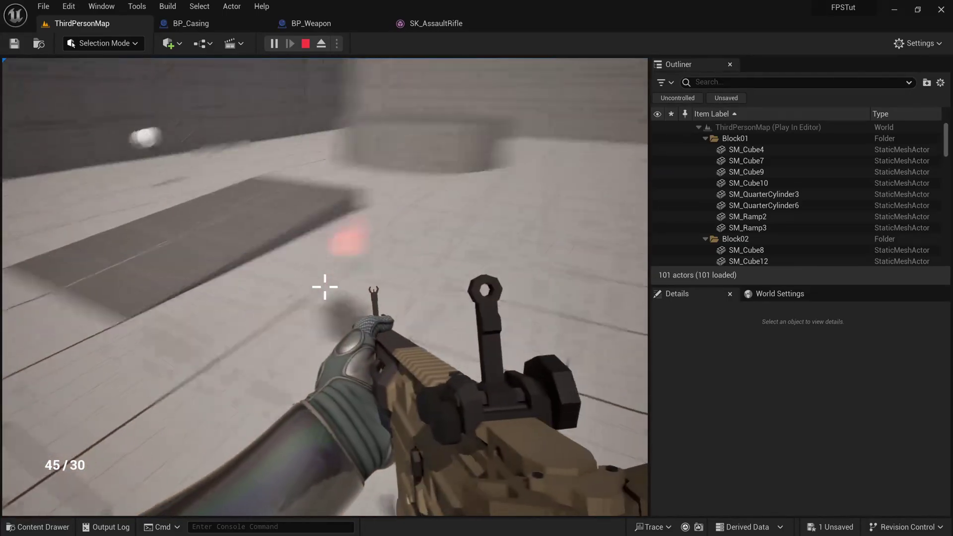
pyautogui.press('Escape')
# Set CasingMesh's Collision Enabled to Collision Enabled (Query and Physics) and Object Type to WorldDynamic, and compile and save BP_Casing
pyautogui.click(211, 25)
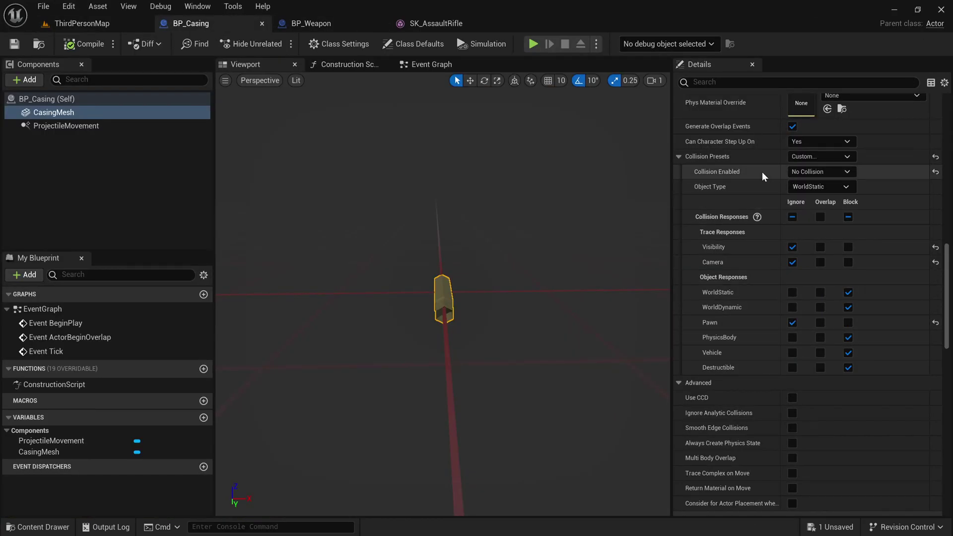
pyautogui.moveTo(715, 175)
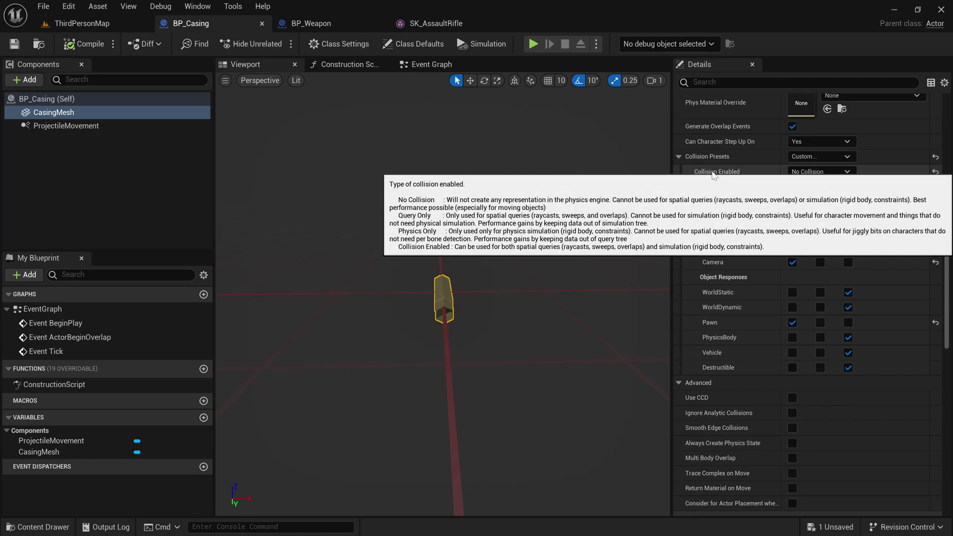
pyautogui.click(835, 172)
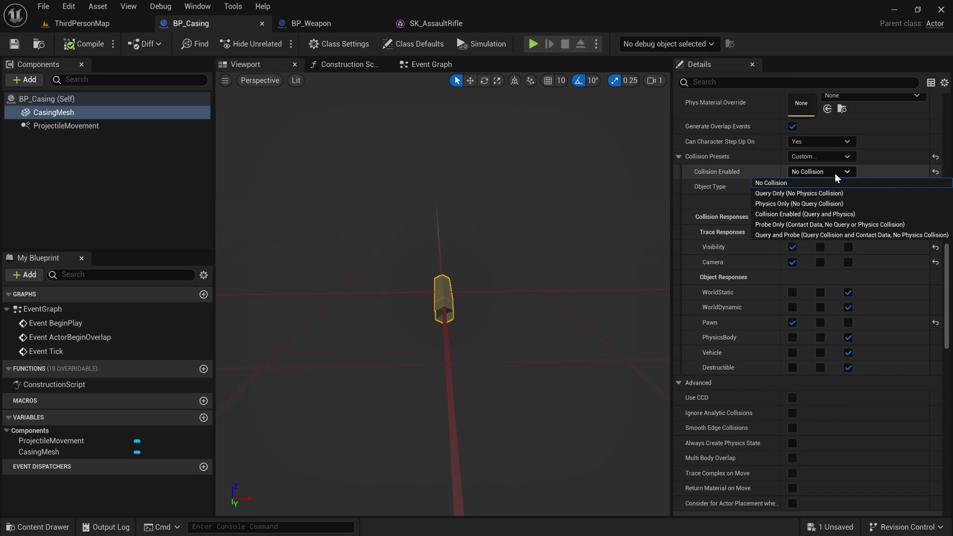
pyautogui.click(812, 214)
pyautogui.click(795, 188)
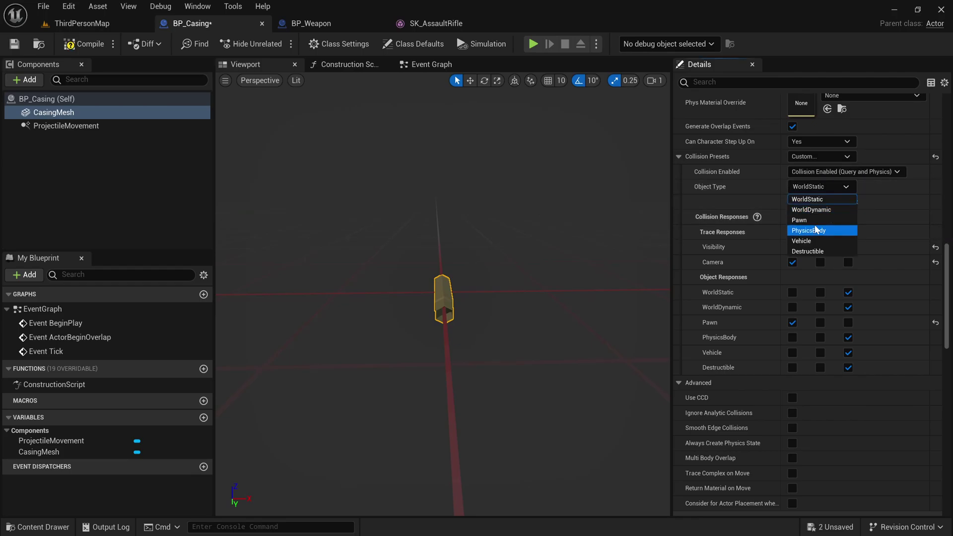
pyautogui.click(816, 210)
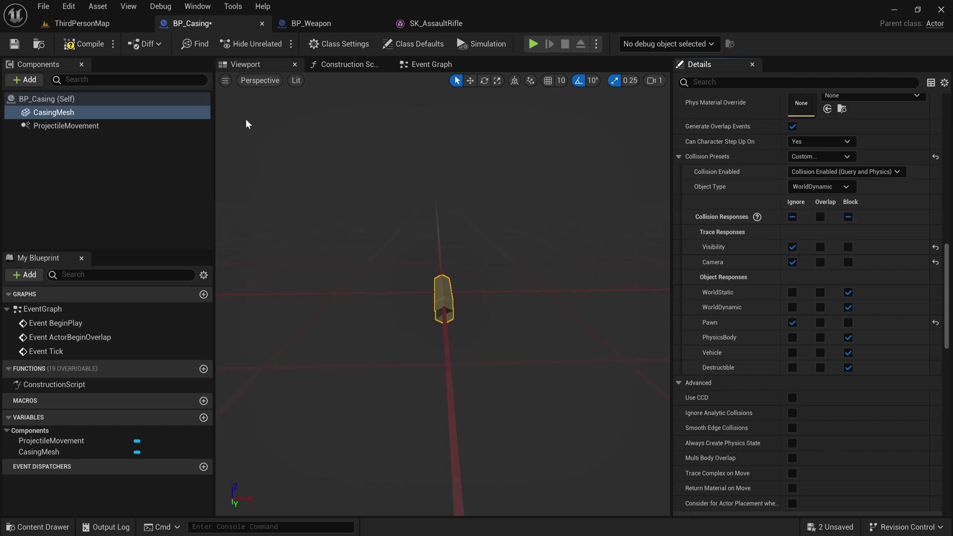
pyautogui.click(94, 48)
pyautogui.click(14, 44)
# Play-test ThirdPersonMap, moving around and firing the rifle to check how the casings behave with collision enabled
pyautogui.click(78, 22)
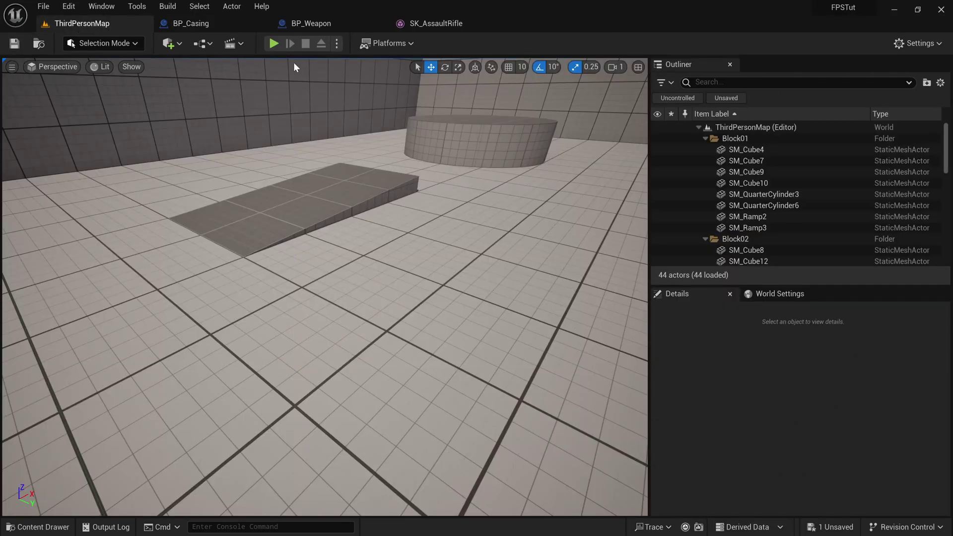
pyautogui.click(273, 44)
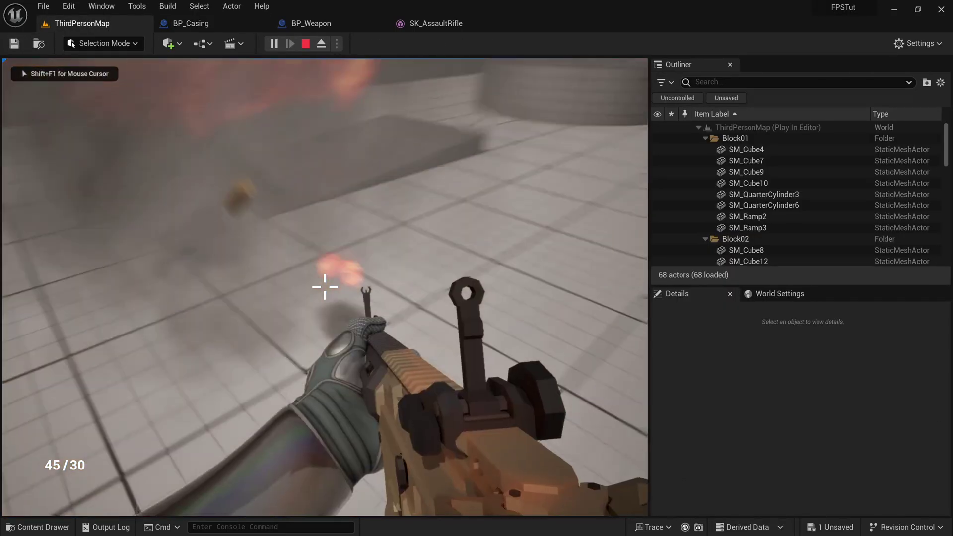
pyautogui.press('w')
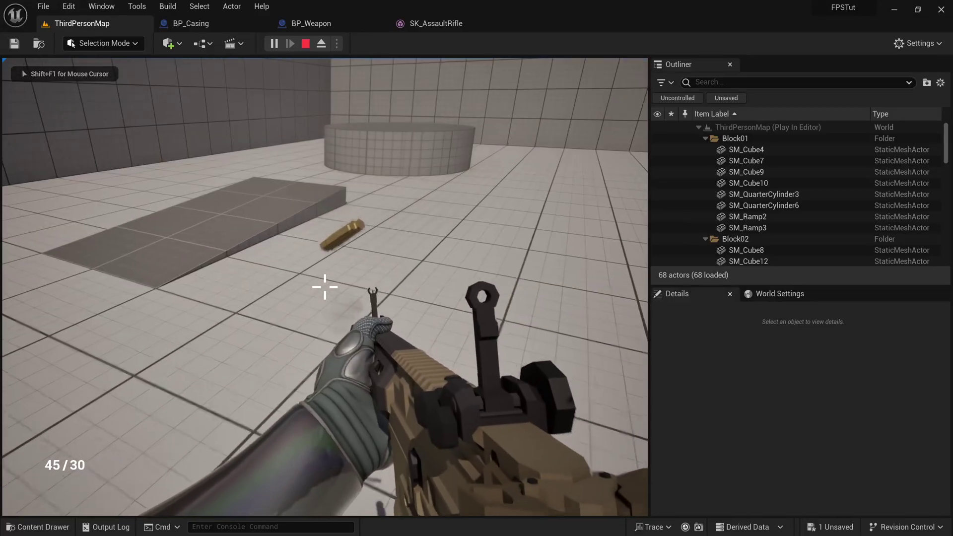
pyautogui.click(325, 287)
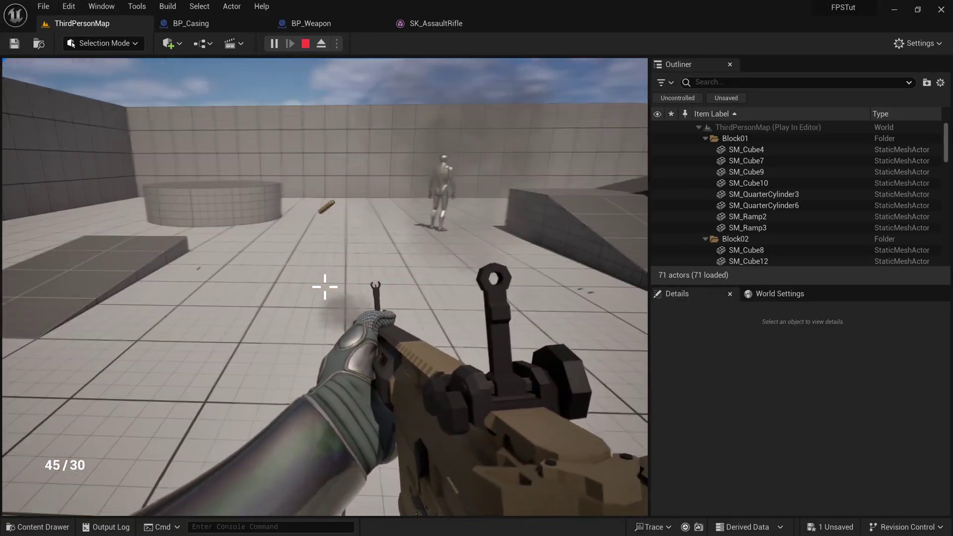
pyautogui.click(324, 286)
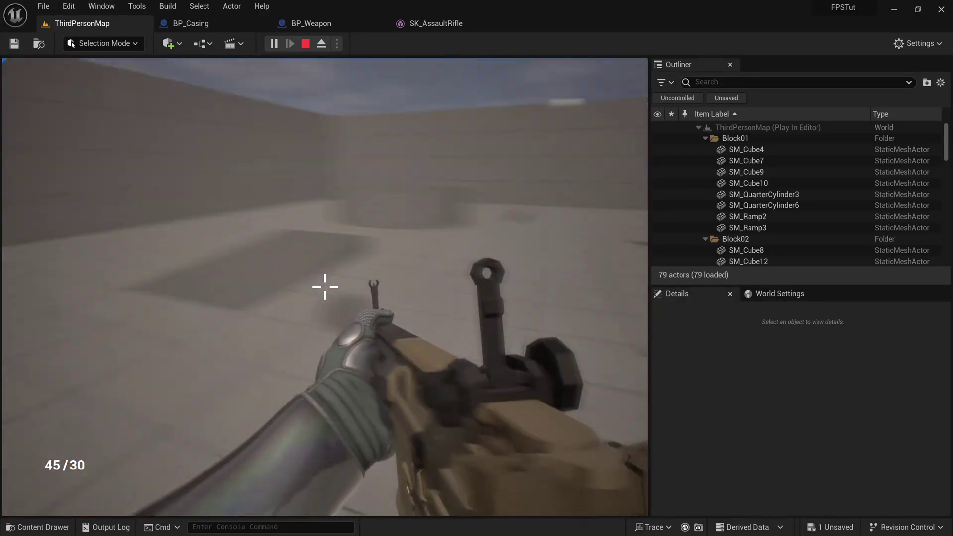
pyautogui.click(324, 287)
pyautogui.click(325, 287)
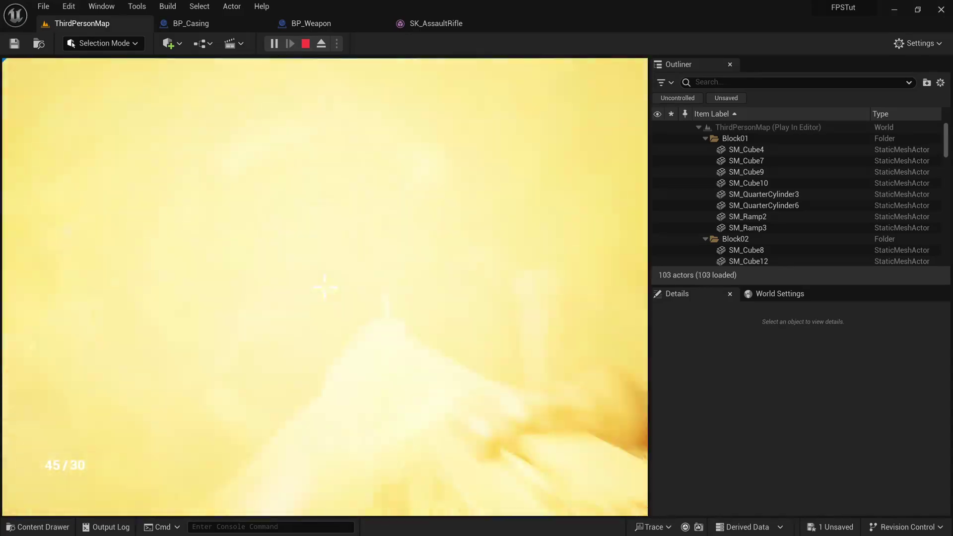
pyautogui.click(324, 287)
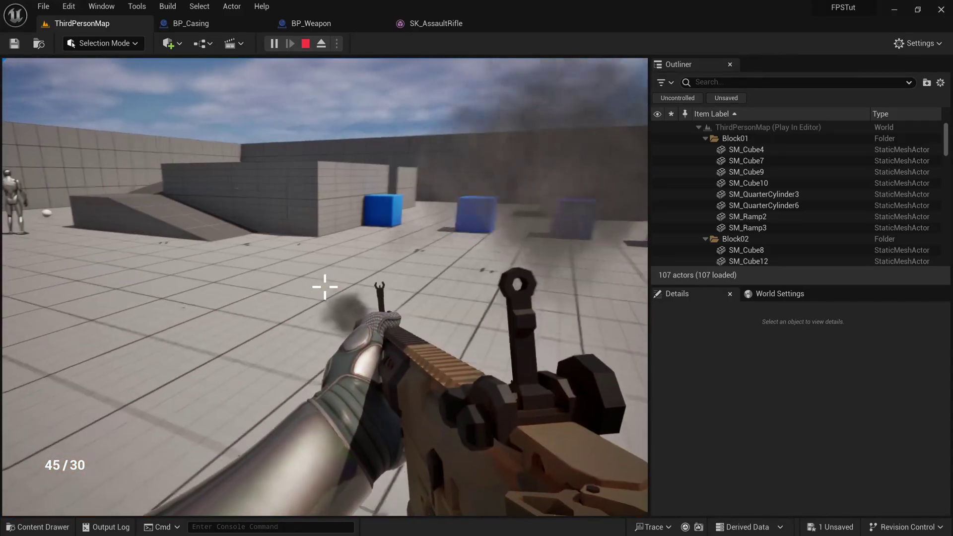
pyautogui.click(324, 286)
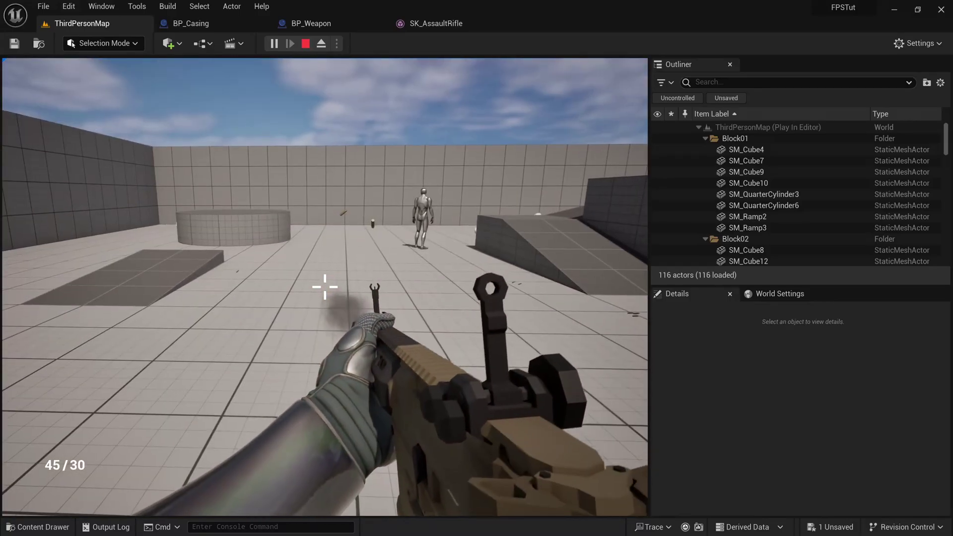
pyautogui.press('Escape')
# In BP_Weapon's Event Graph, add Ignore Actor when Moving (CasingMesh) from SpawnActor BP Casing's Return Value and connect its execution after SpawnActor
pyautogui.click(362, 20)
pyautogui.moveTo(591, 254); pyautogui.dragTo(421, 231, button='right')
pyautogui.moveTo(379, 277); pyautogui.dragTo(448, 317)
pyautogui.write('ignore')
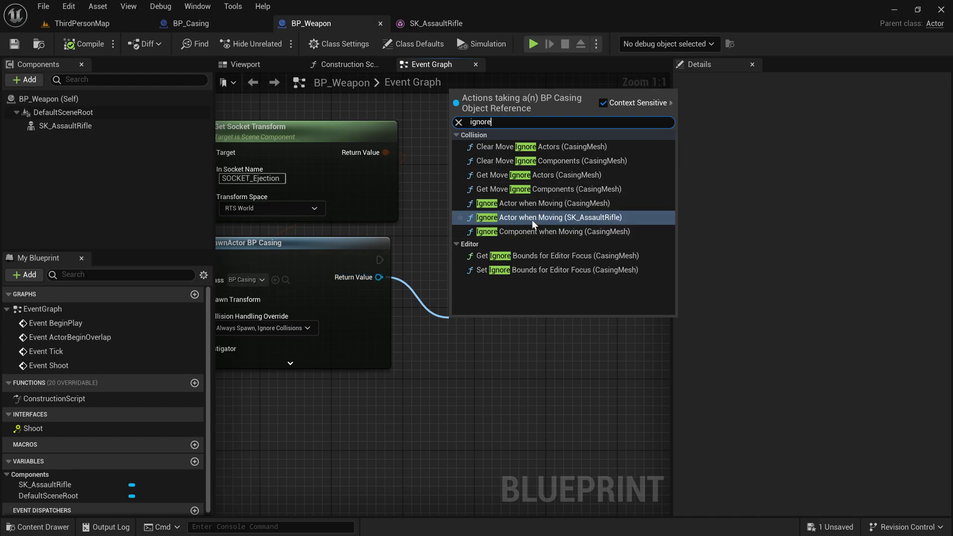
pyautogui.click(508, 203)
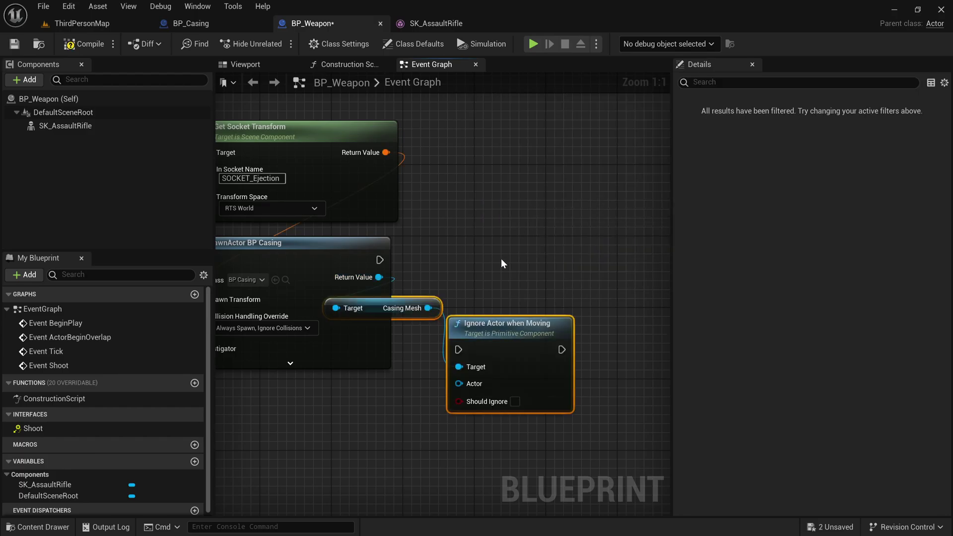
pyautogui.moveTo(451, 288); pyautogui.dragTo(580, 203)
pyautogui.click(556, 276)
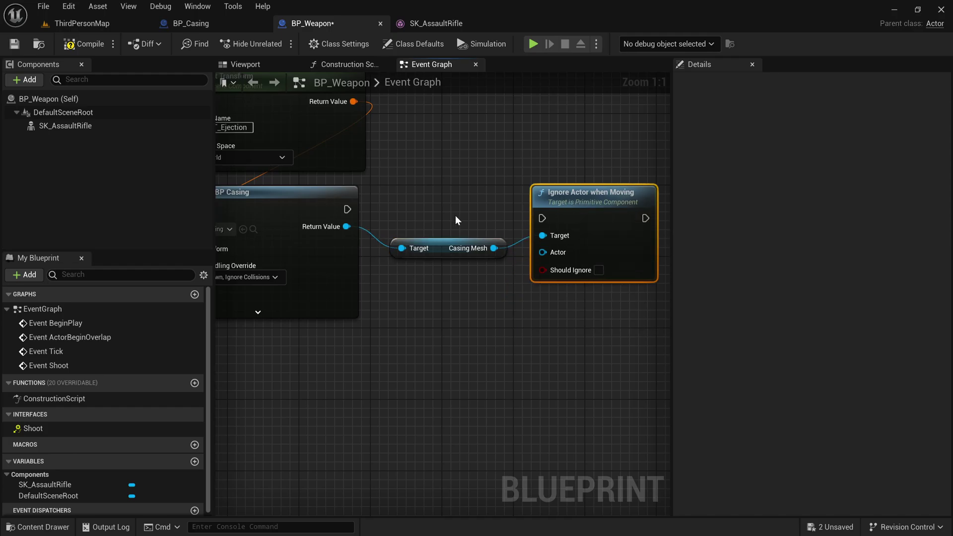
pyautogui.moveTo(349, 209); pyautogui.dragTo(575, 197)
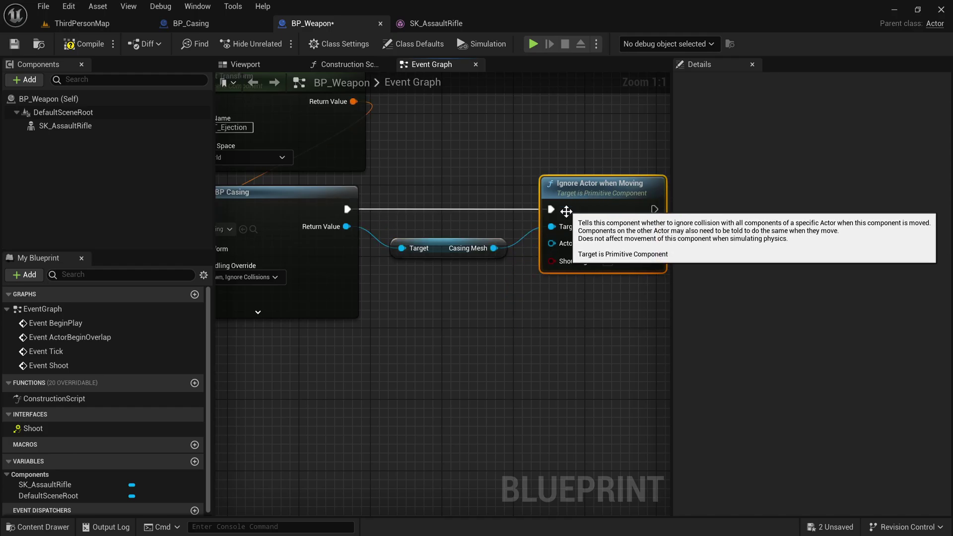
# Feed a Self reference into the Actor input of Ignore Actor when Moving and place it beneath that node
pyautogui.moveTo(555, 242); pyautogui.dragTo(546, 305)
pyautogui.write('self')
pyautogui.press('Return')
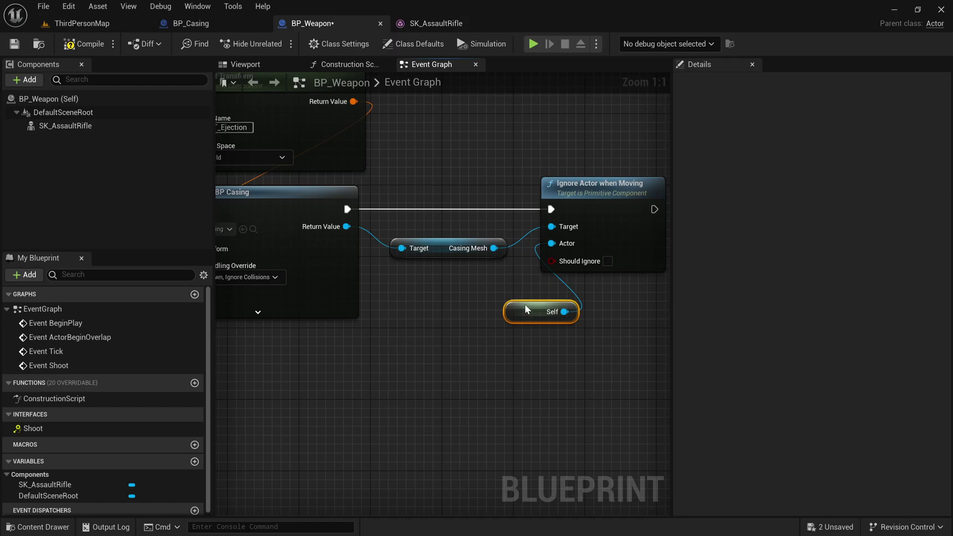
pyautogui.moveTo(525, 305); pyautogui.dragTo(562, 279)
pyautogui.click(487, 132)
# Delete the Self reference node from the Actor input of Ignore Actor when Moving
pyautogui.moveTo(471, 172); pyautogui.dragTo(428, 154, button='right')
pyautogui.click(55, 126)
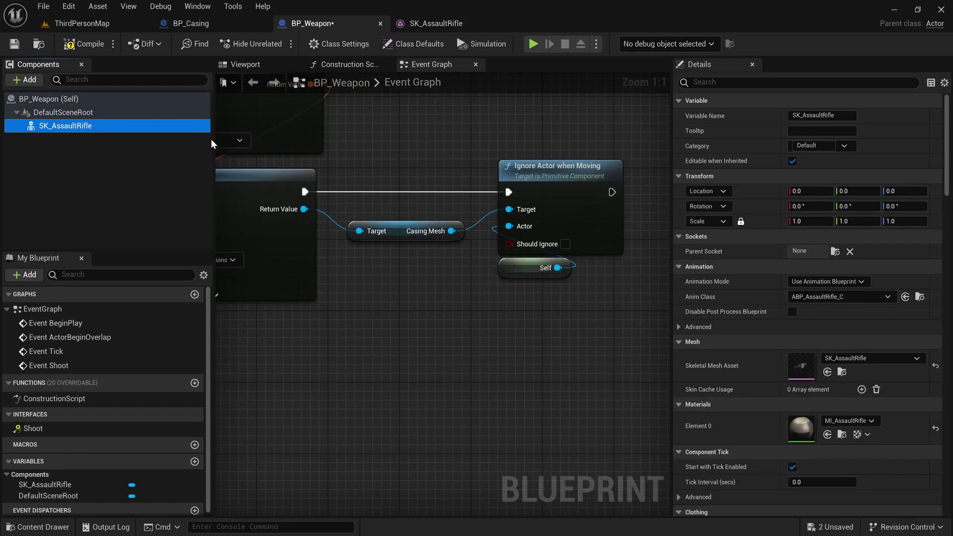
pyautogui.click(530, 267)
pyautogui.press('Delete')
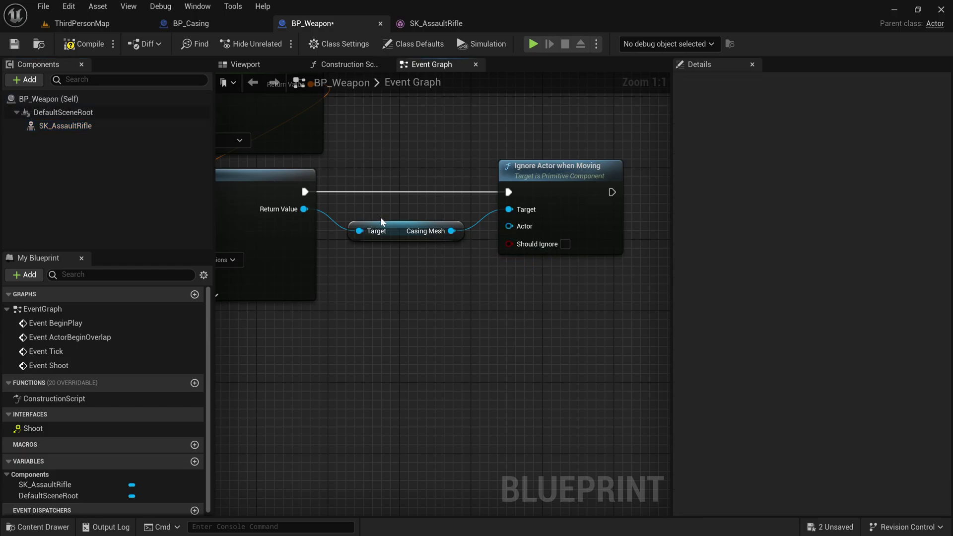
# Feed Get Player Character into the Actor input of Ignore Actor when Moving and place it directly beneath that node
pyautogui.moveTo(509, 226); pyautogui.dragTo(526, 272)
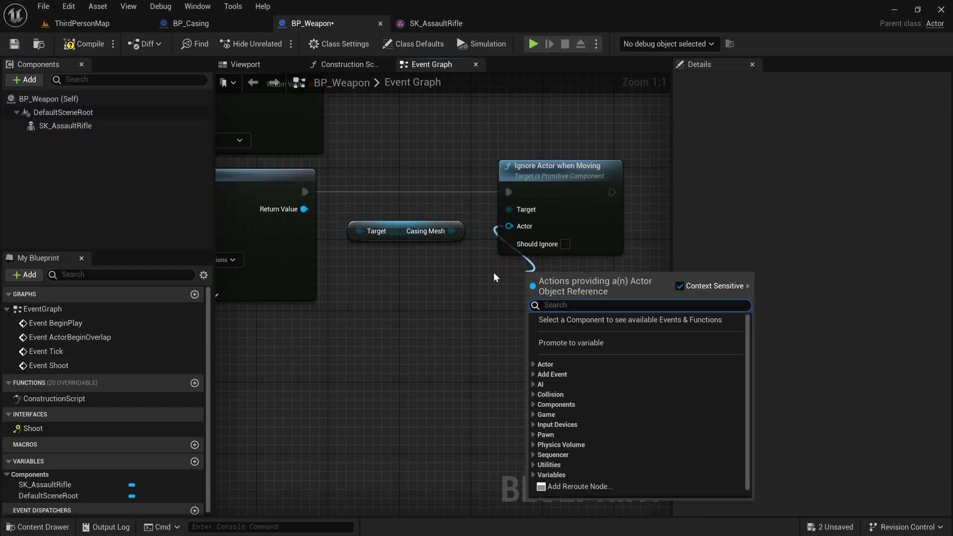
pyautogui.write('getplayerc')
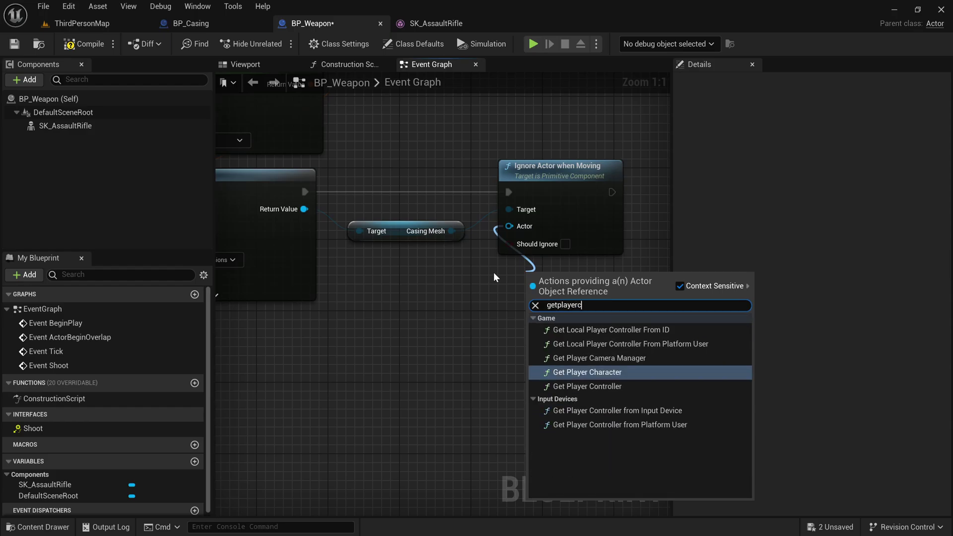
pyautogui.press('Return')
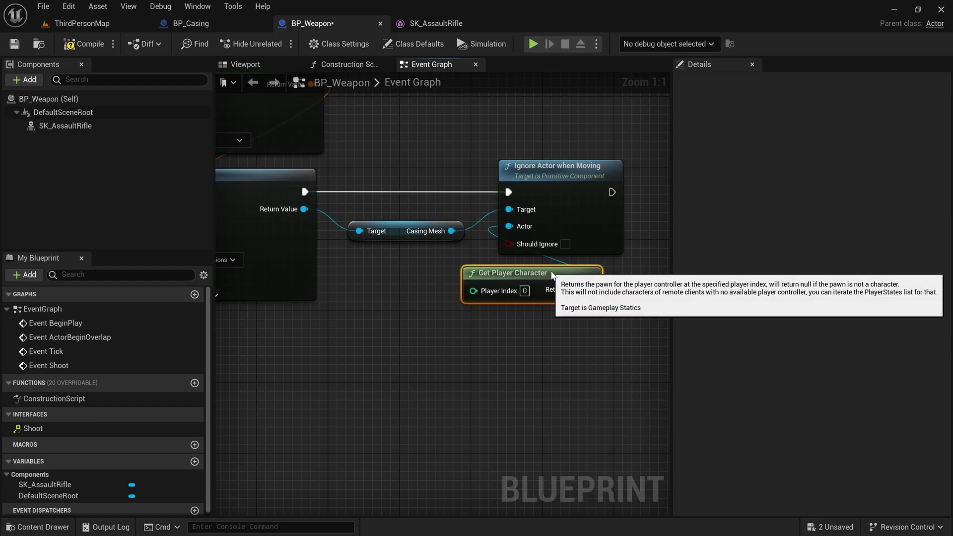
pyautogui.moveTo(551, 274); pyautogui.dragTo(562, 266)
# Enable Should Ignore on the Ignore Actor when Moving node and compile BP_Weapon
pyautogui.click(566, 244)
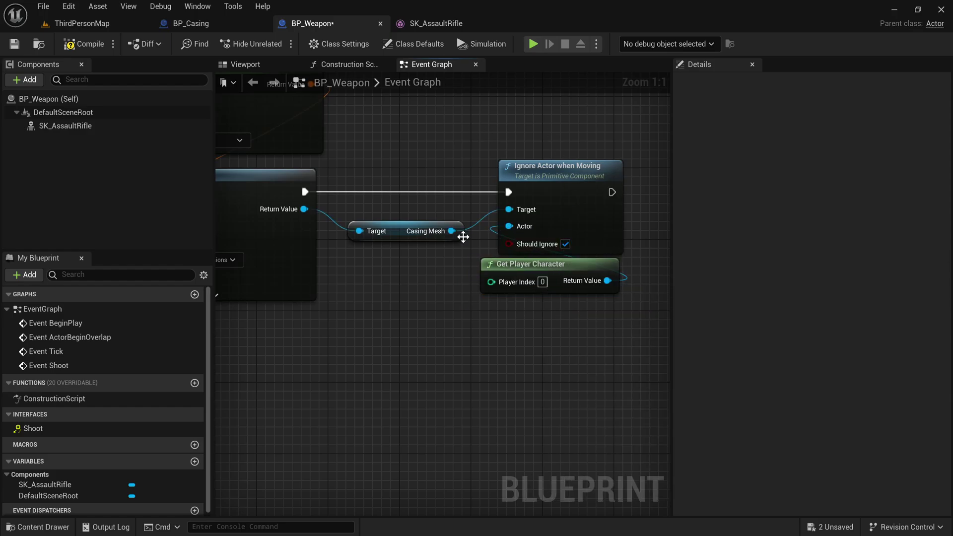
pyautogui.moveTo(615, 363); pyautogui.dragTo(413, 179)
pyautogui.click(412, 179)
pyautogui.click(85, 44)
pyautogui.moveTo(355, 103); pyautogui.dragTo(276, 114, button='right')
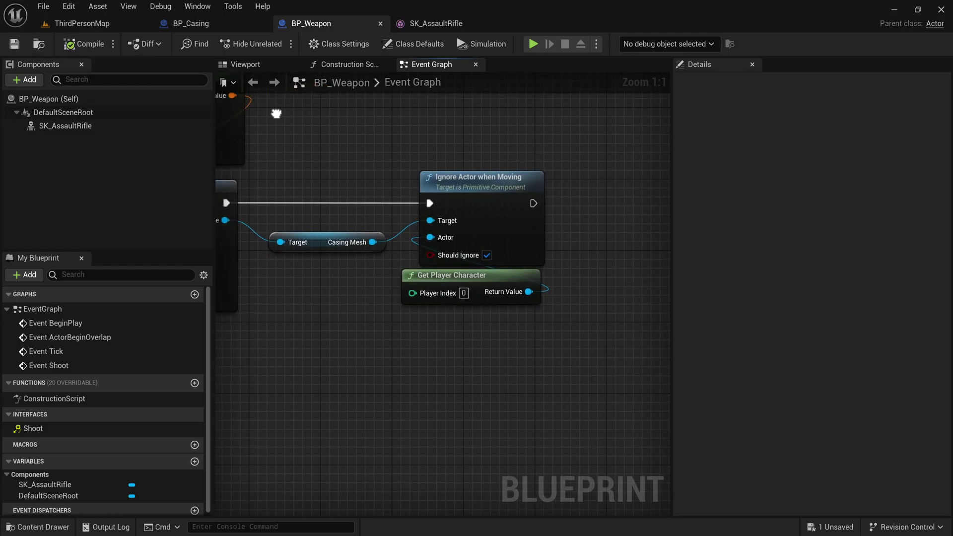
pyautogui.moveTo(327, 154); pyautogui.dragTo(535, 327)
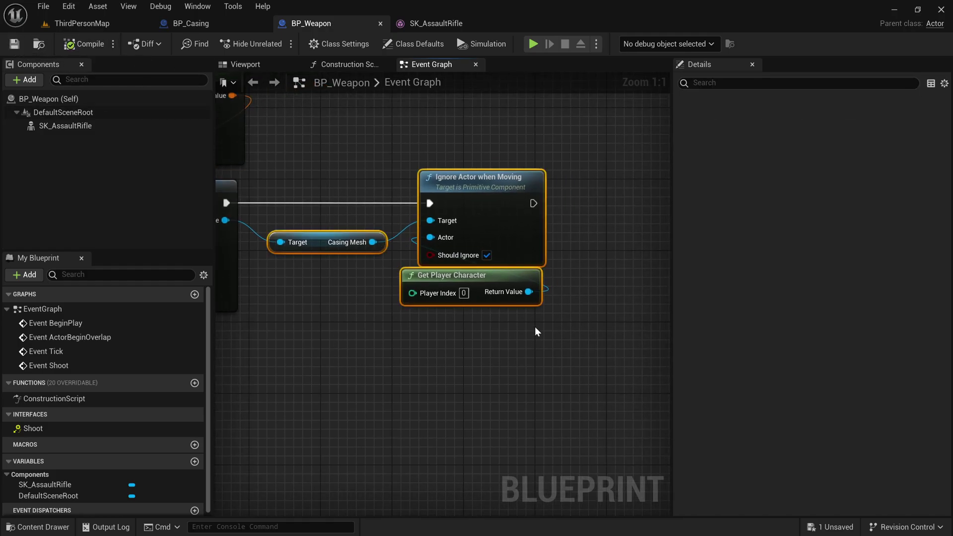
pyautogui.moveTo(548, 331); pyautogui.dragTo(395, 323, button='right')
pyautogui.click(362, 290)
pyautogui.hotkey('ctrl', 'd')
pyautogui.moveTo(459, 323); pyautogui.dragTo(481, 284)
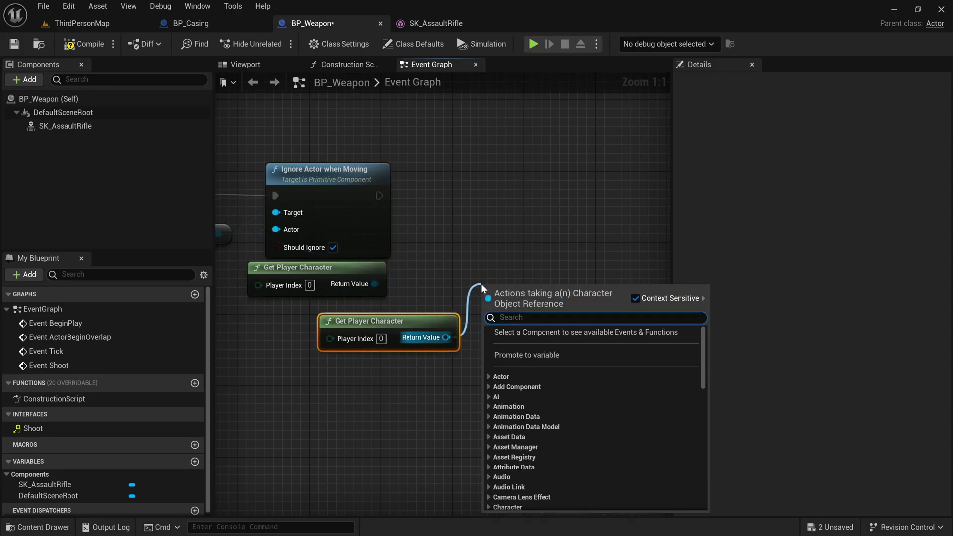
pyautogui.write('get')
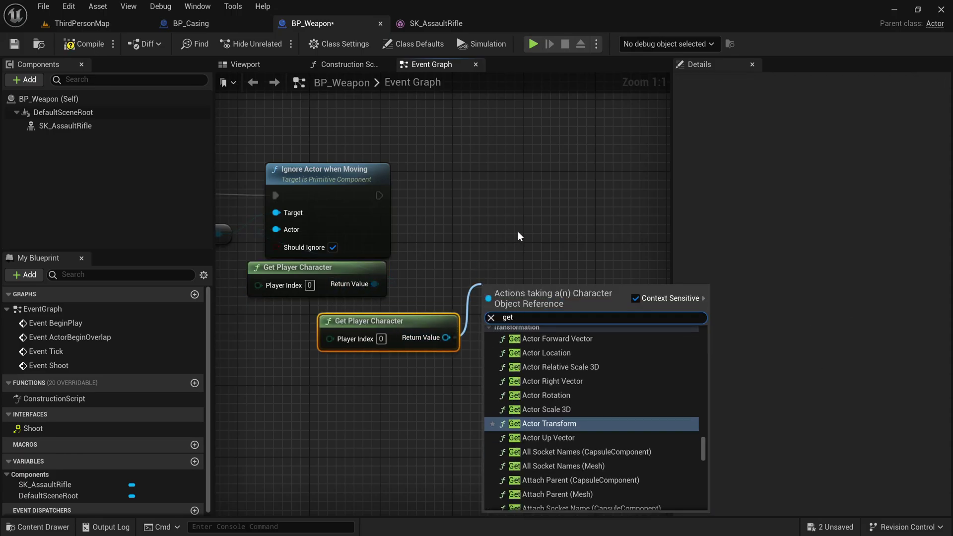
pyautogui.write('chara')
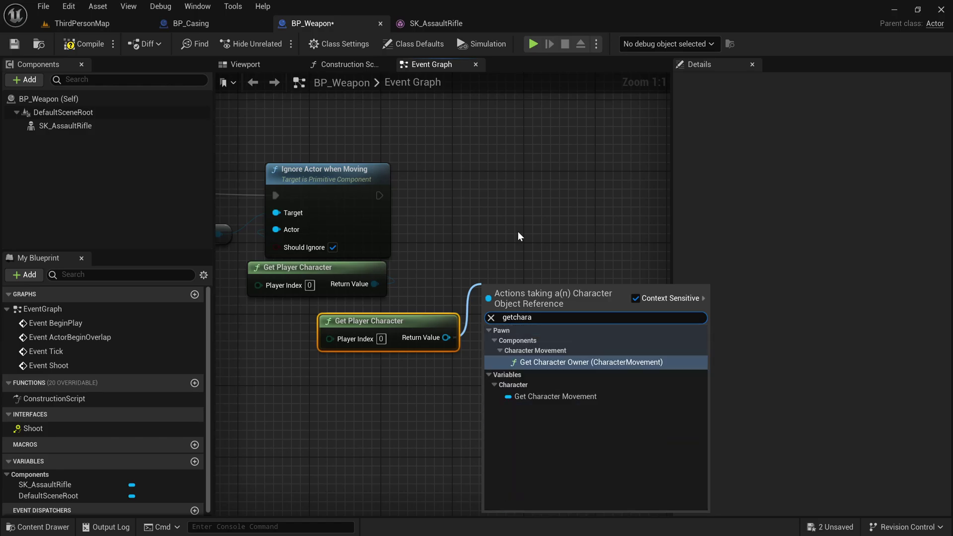
pyautogui.click(356, 327)
pyautogui.press('Delete')
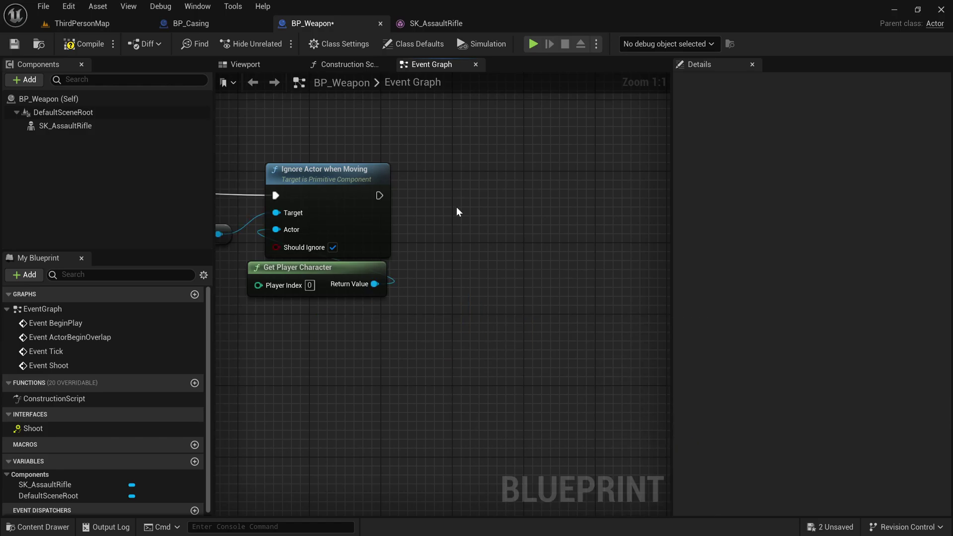
# Play-test ThirdPersonMap, firing the rifle repeatedly while moving and looking around to check how the ejected casings behave around the player
pyautogui.click(94, 23)
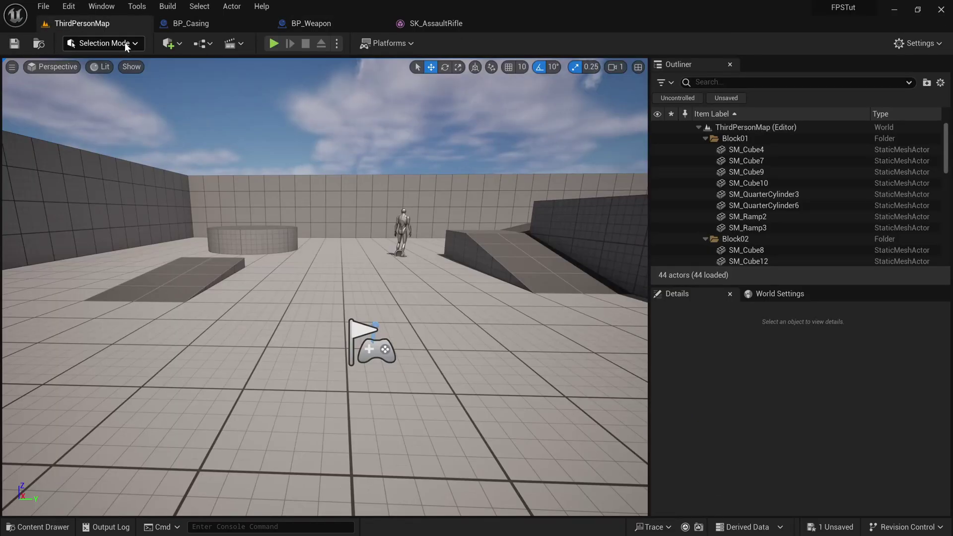
pyautogui.click(274, 43)
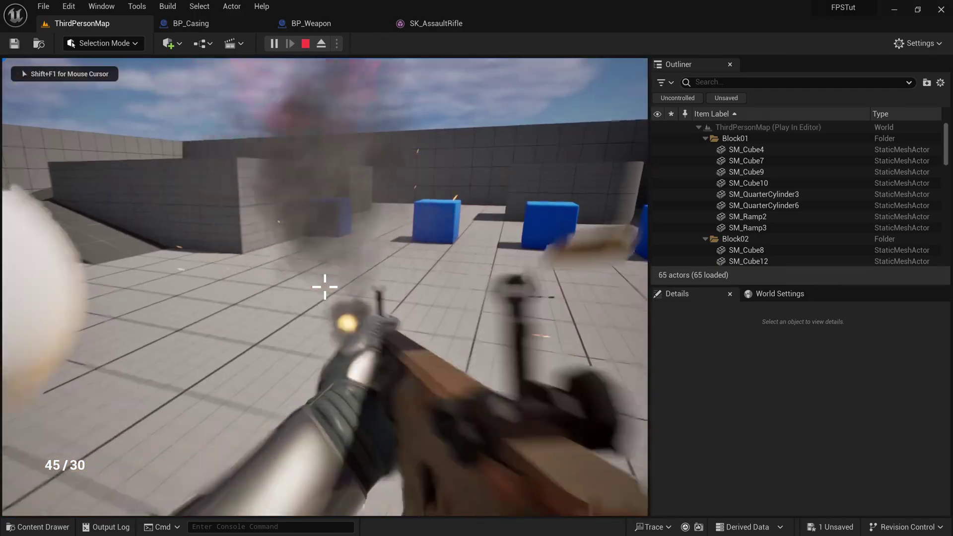
pyautogui.click(325, 286)
pyautogui.click(324, 287)
pyautogui.click(324, 287)
pyautogui.click(325, 287)
pyautogui.click(325, 287)
pyautogui.click(324, 287)
pyautogui.click(325, 287)
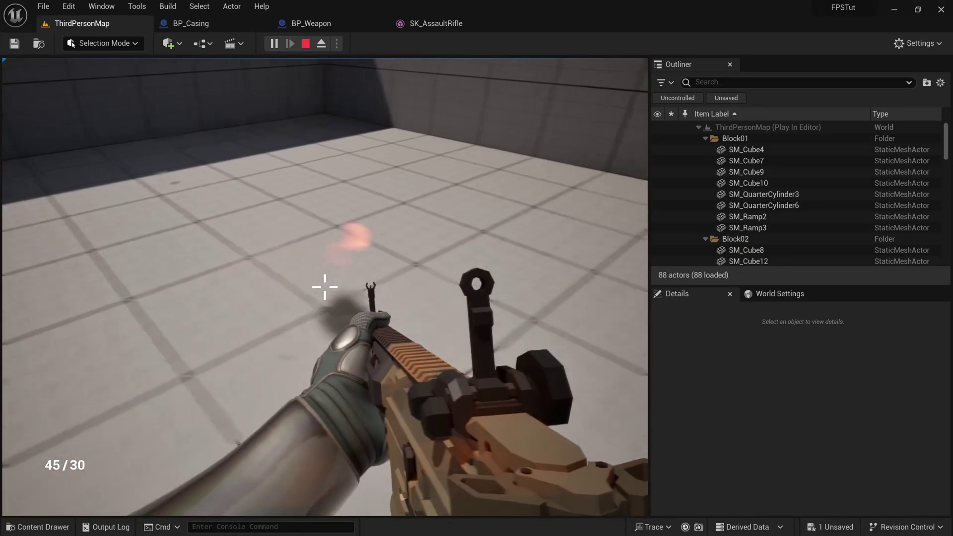
pyautogui.press('w')
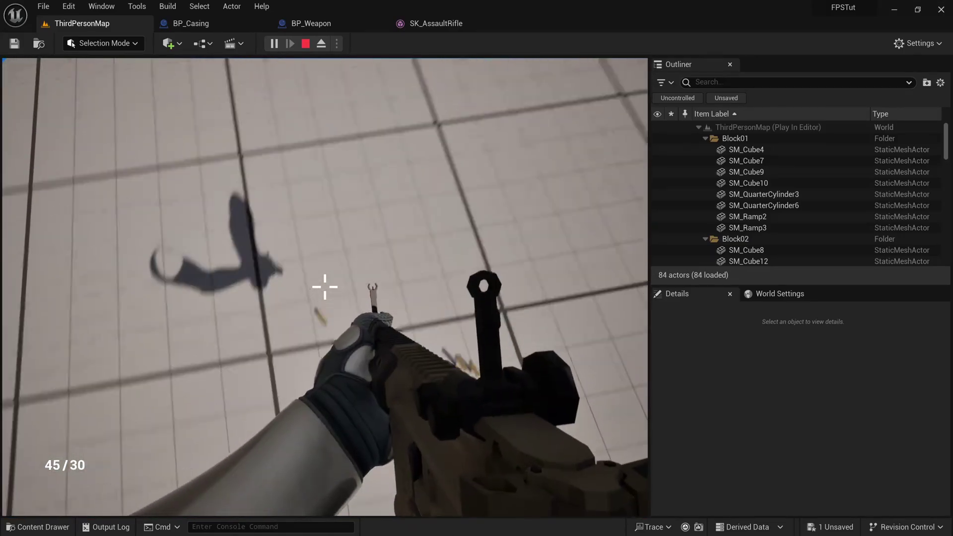
pyautogui.click(325, 287)
pyautogui.click(324, 287)
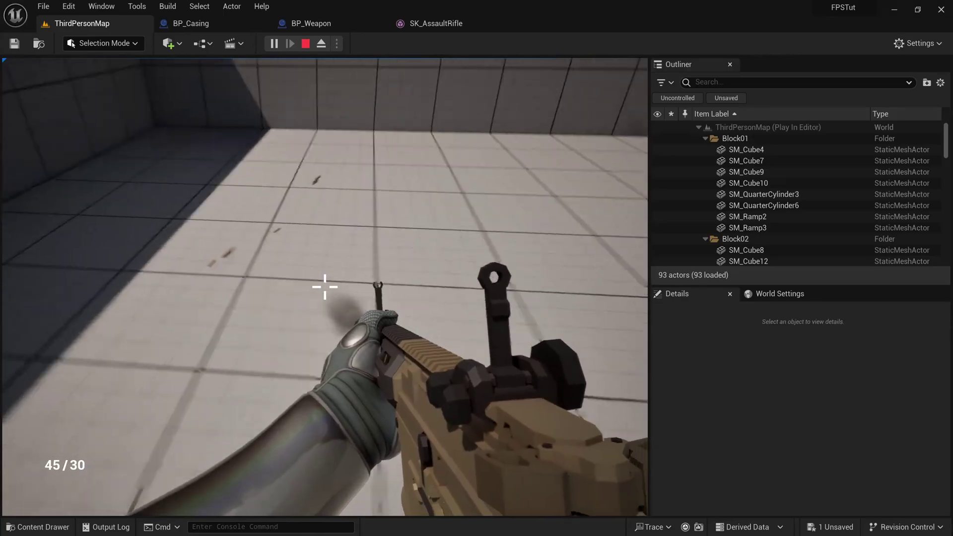
pyautogui.click(325, 287)
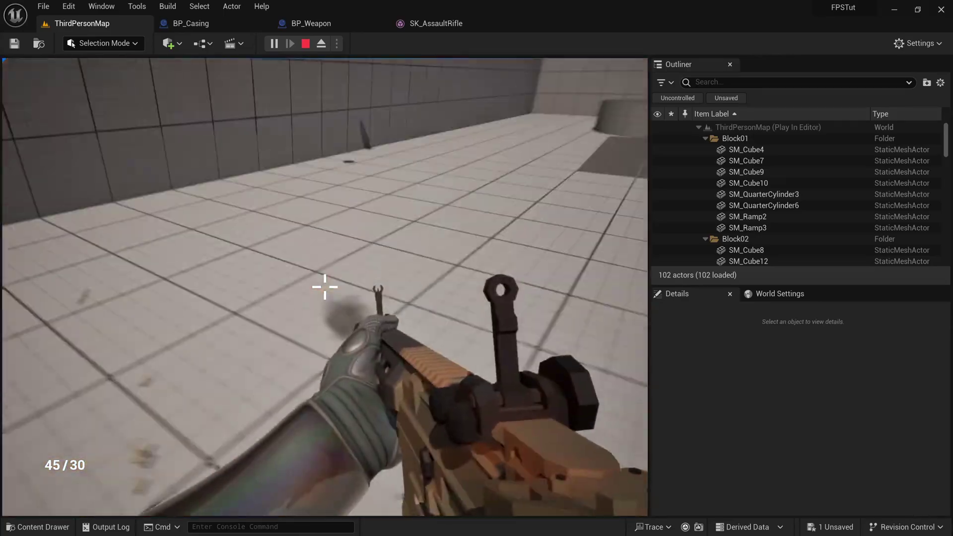